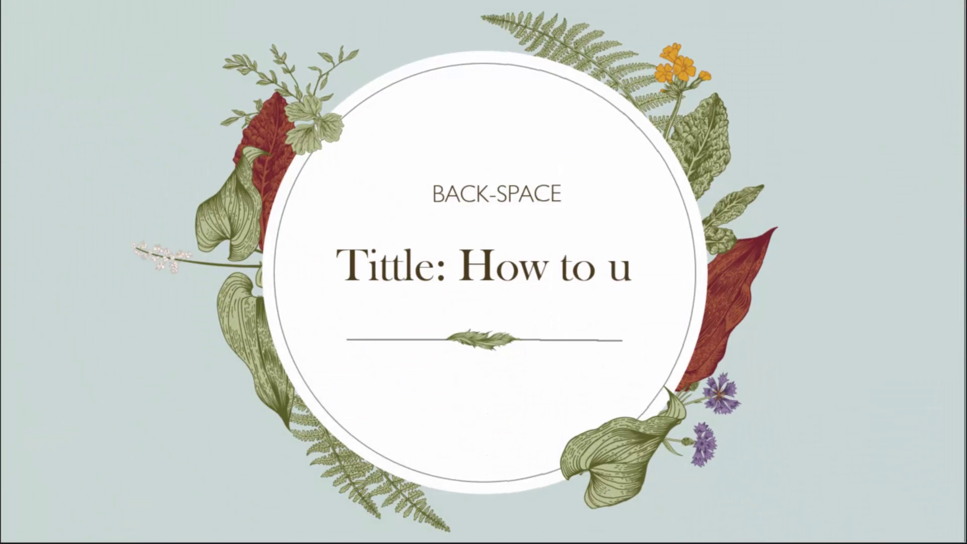
Play the slideshow from Agenda through Thank you, past the last slide to the end-of-show screen
key(Right)
key(Right)
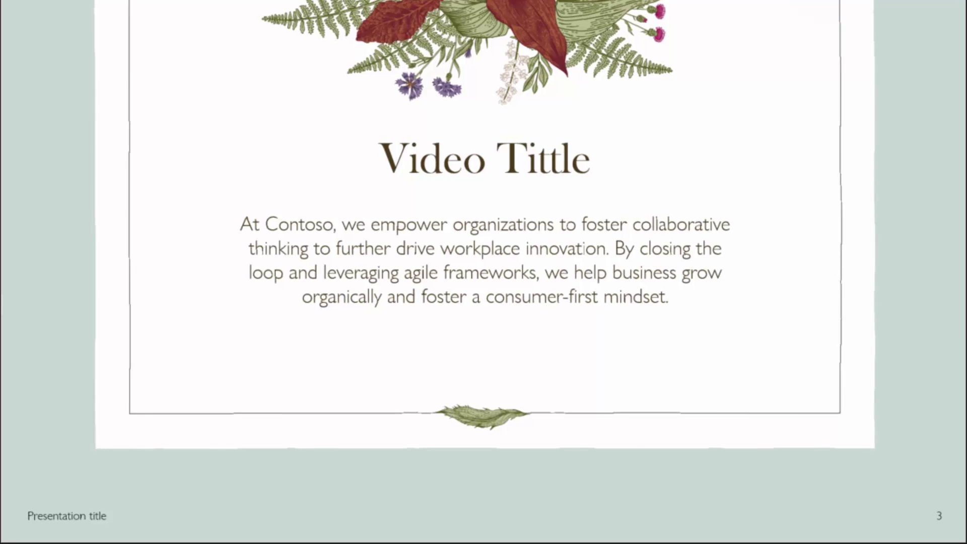
key(Right)
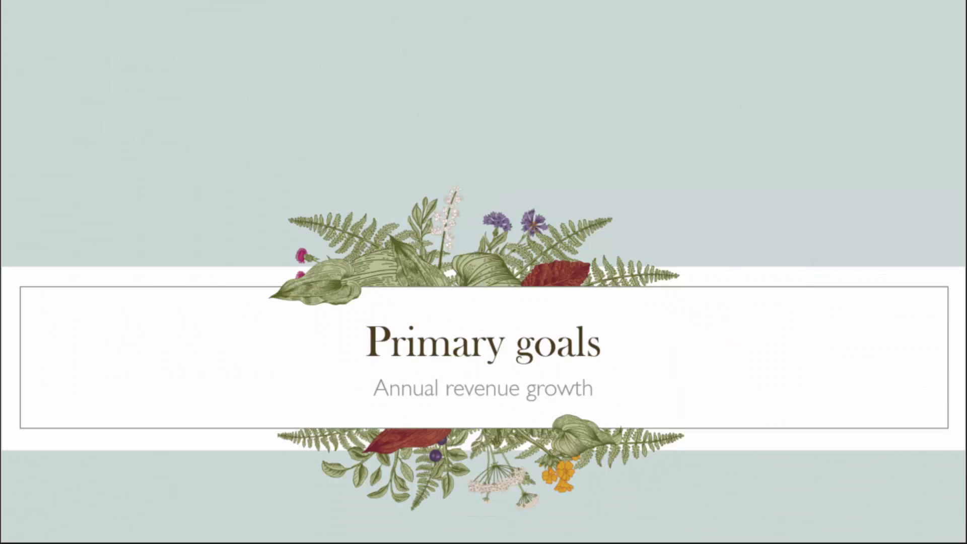
key(Right)
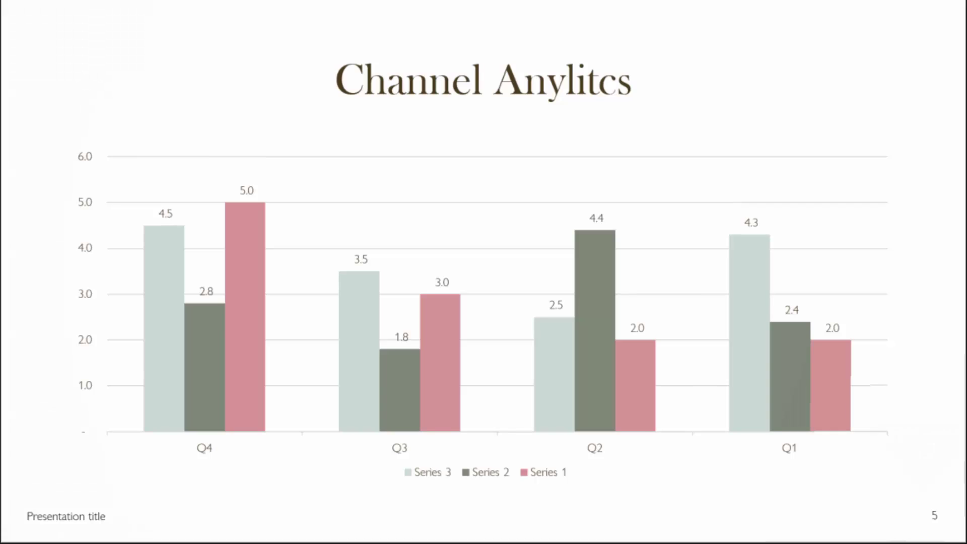
key(Right)
key(Right)
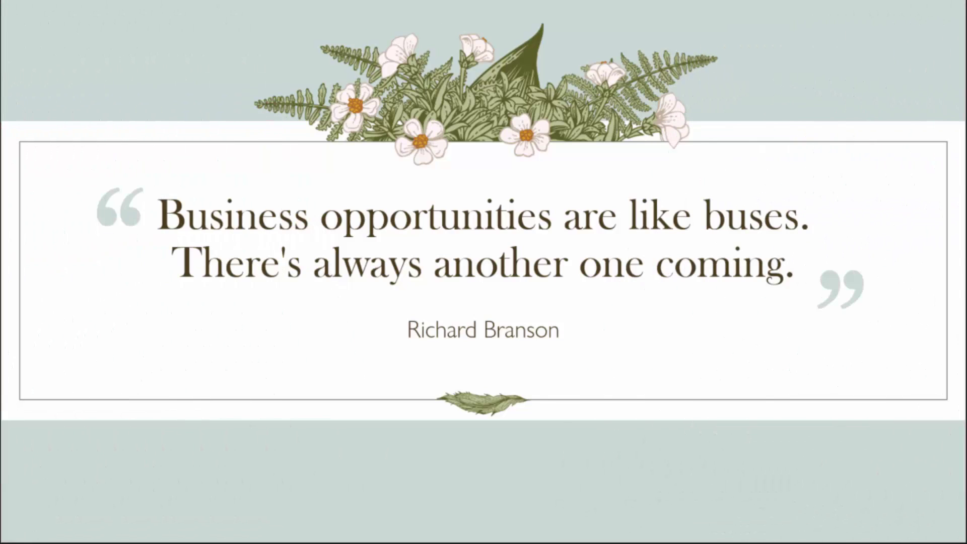
key(Right)
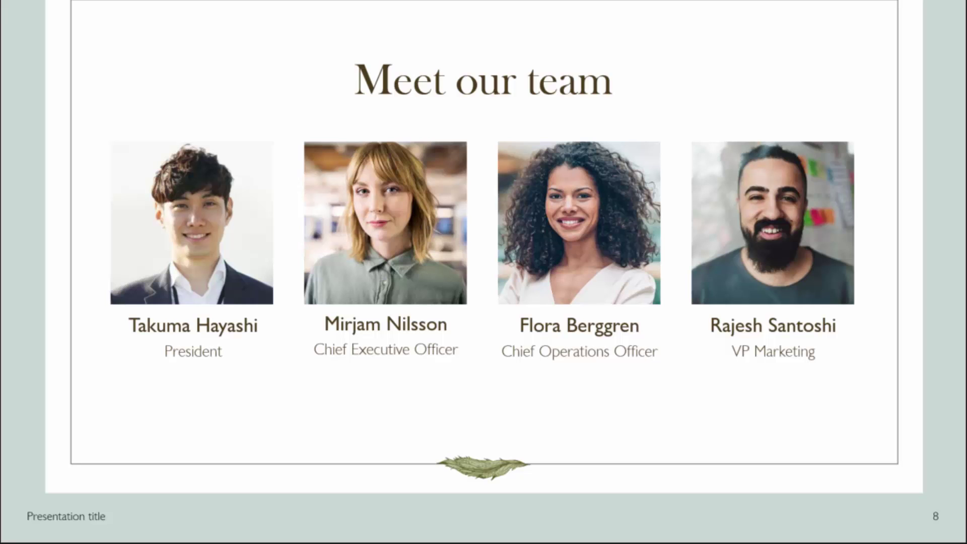
key(Right)
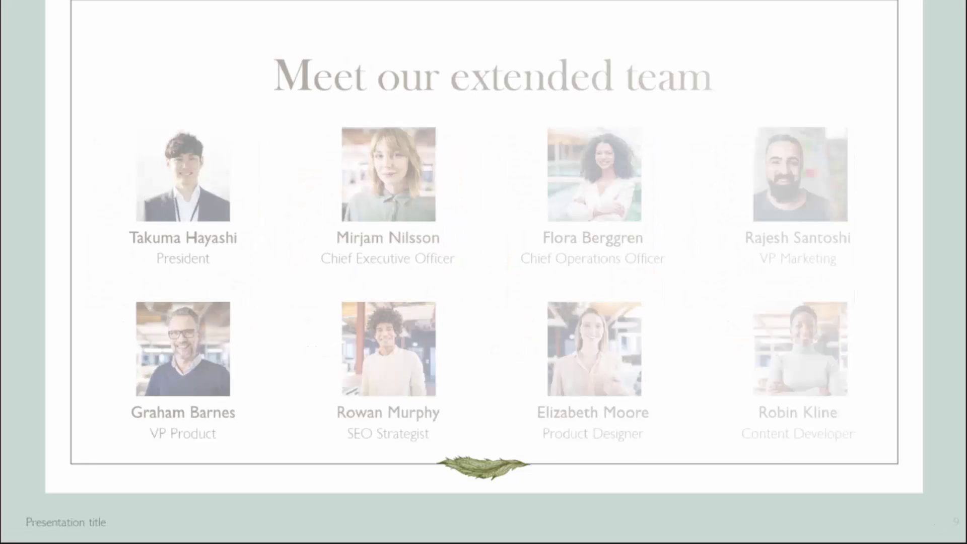
key(Right)
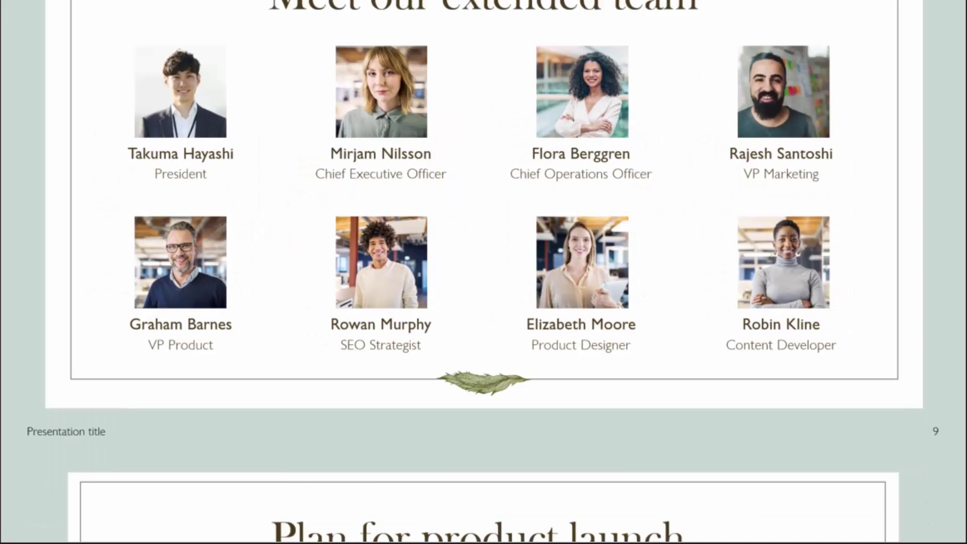
key(Right)
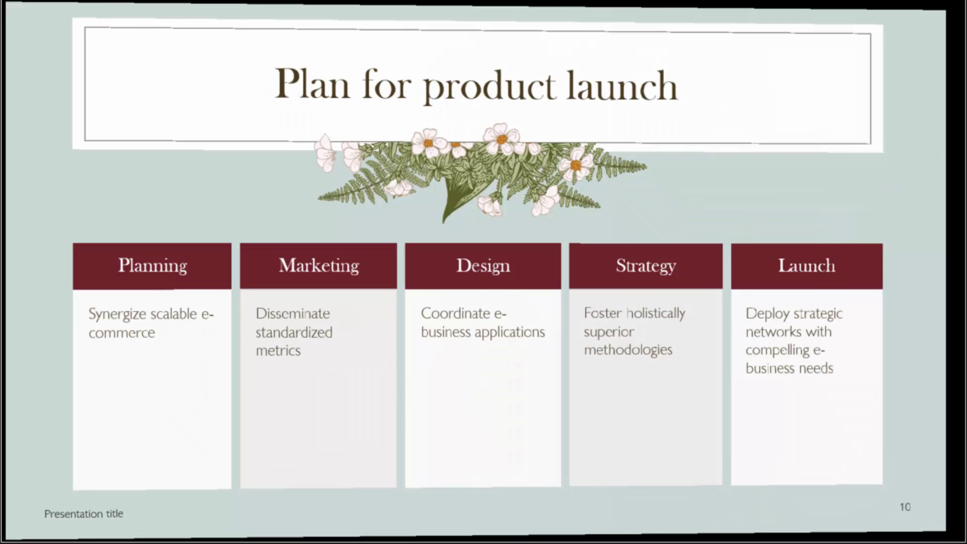
key(Right)
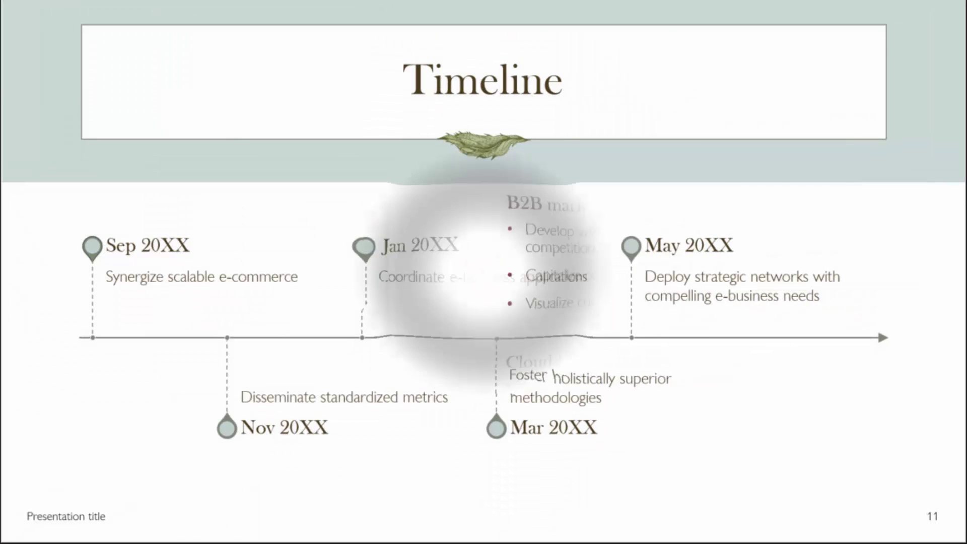
key(Right)
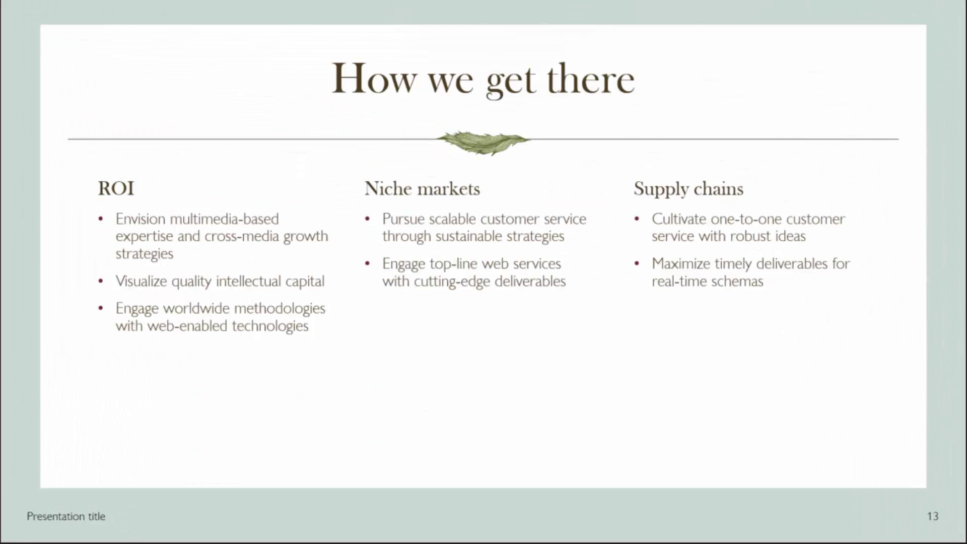
key(Right)
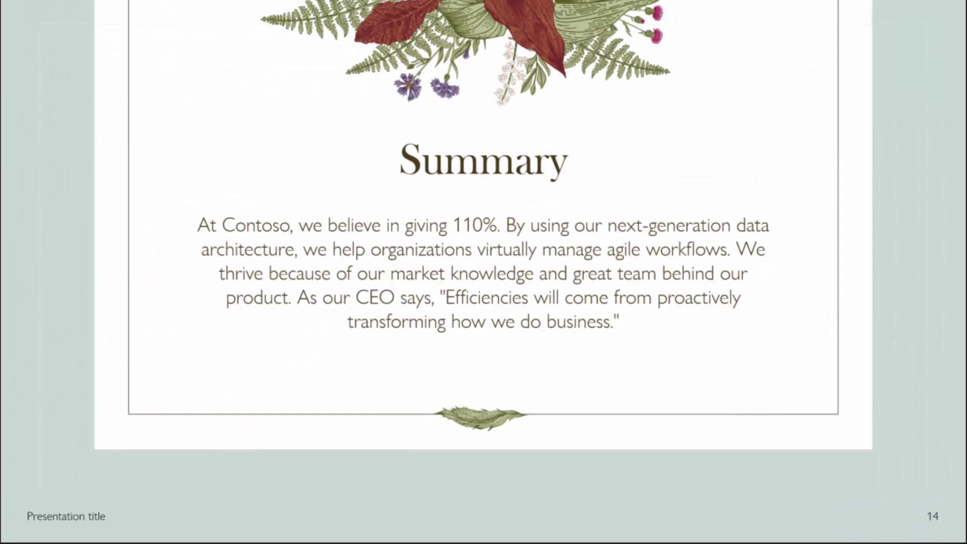
key(Right)
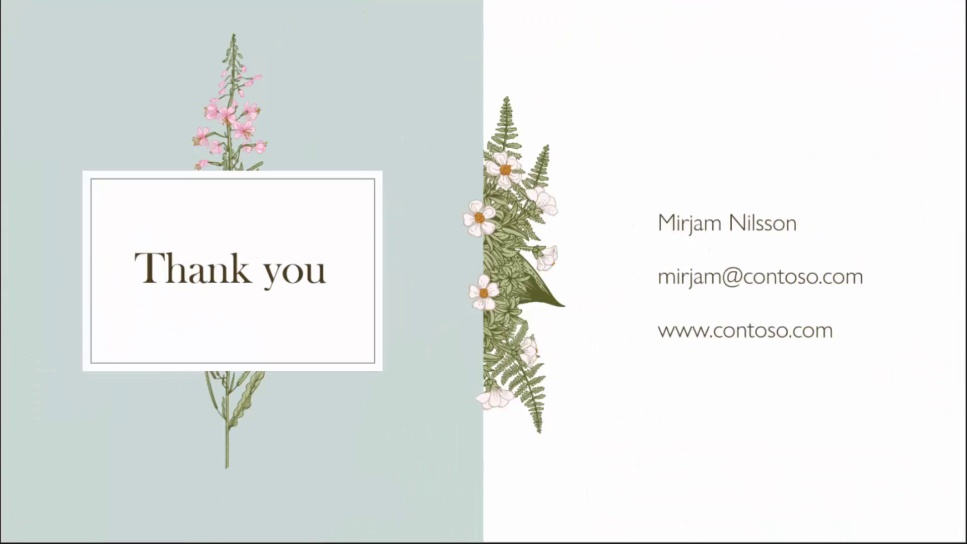
key(Right)
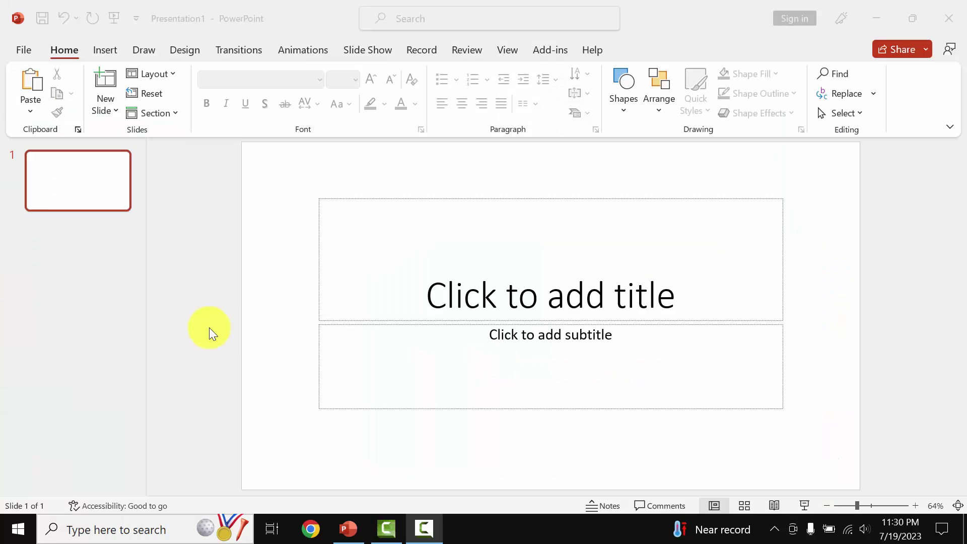
Open the full presentation template gallery from the New page and scroll through it
click(21, 49)
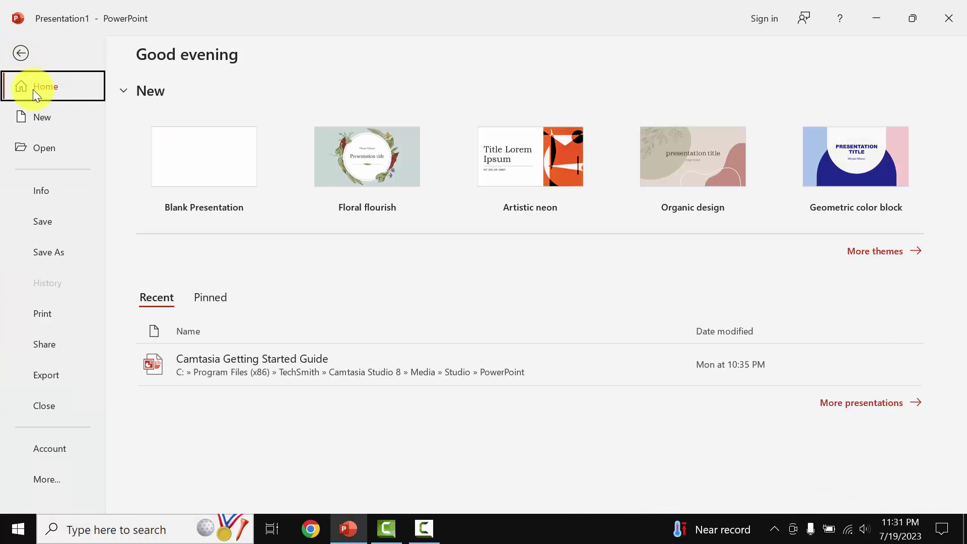
click(879, 252)
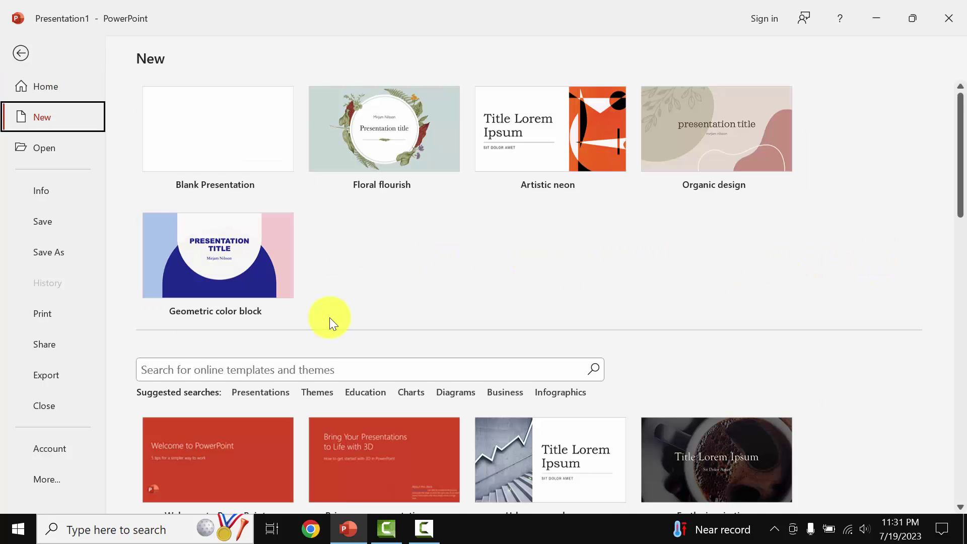
scroll(309, 322, down, 2)
scroll(310, 321, down, 2)
scroll(310, 321, down, 3)
scroll(309, 321, down, 2)
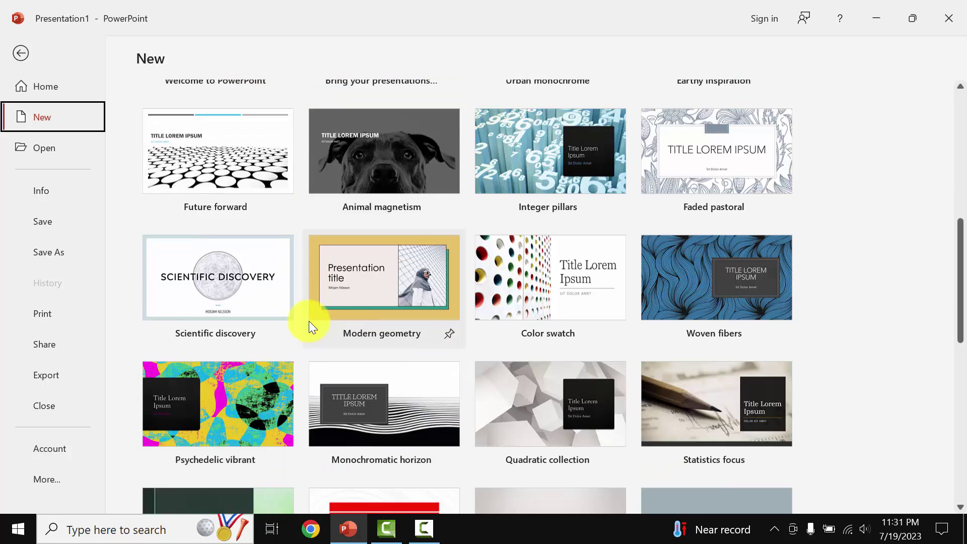
scroll(310, 321, down, 3)
scroll(309, 321, down, 2)
scroll(310, 322, down, 2)
scroll(310, 321, down, 4)
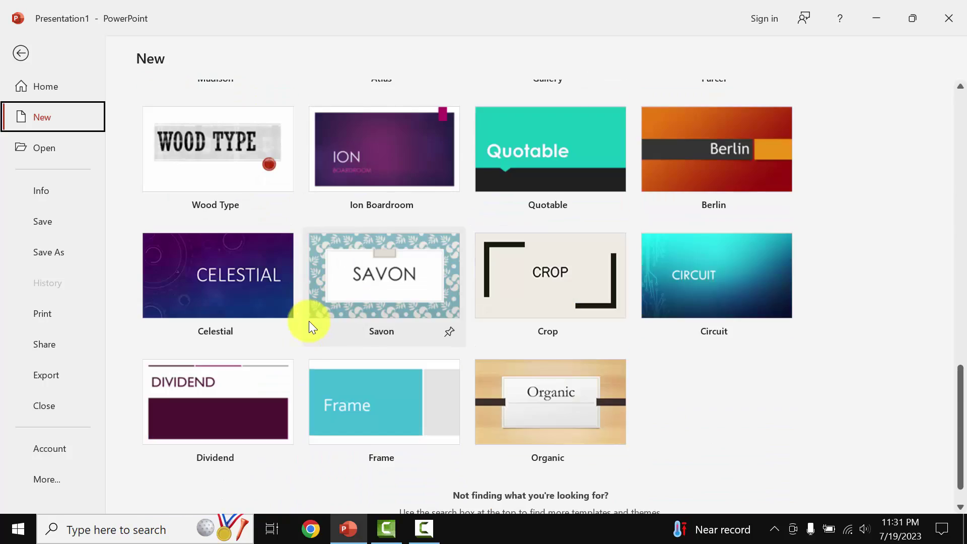
Create a new presentation from the Floral flourish template
scroll(309, 322, up, 5)
scroll(309, 322, up, 4)
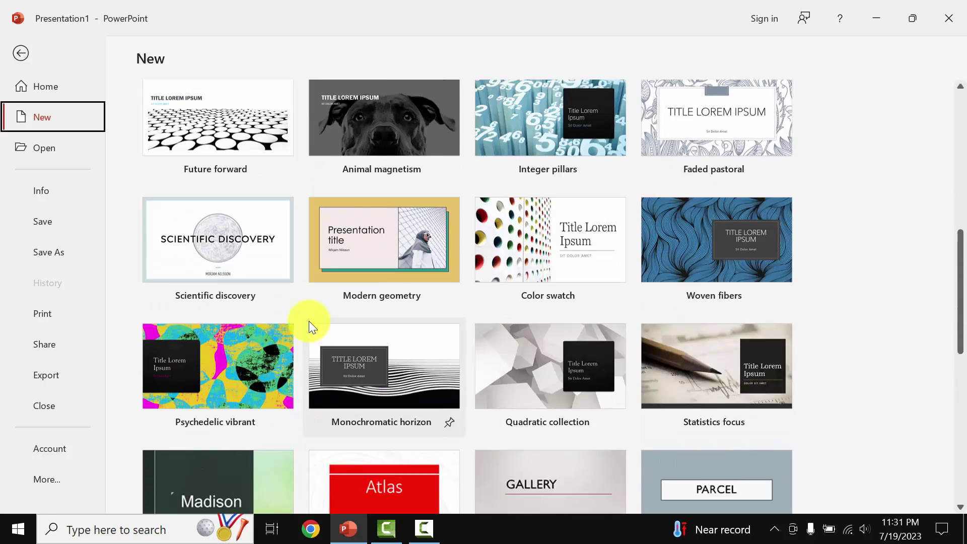
scroll(309, 321, up, 3)
scroll(309, 322, up, 2)
scroll(310, 321, up, 4)
scroll(310, 321, up, 1)
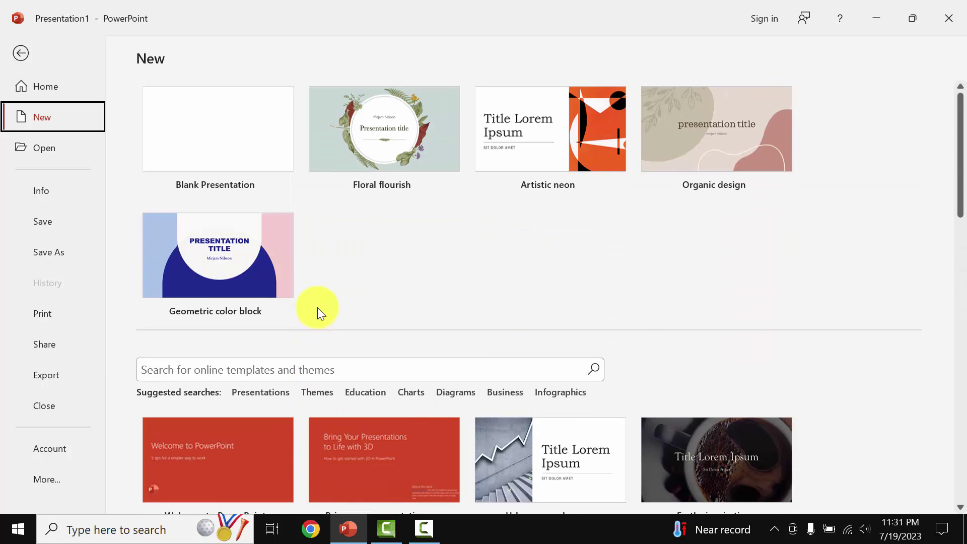
mouse_move(382, 140)
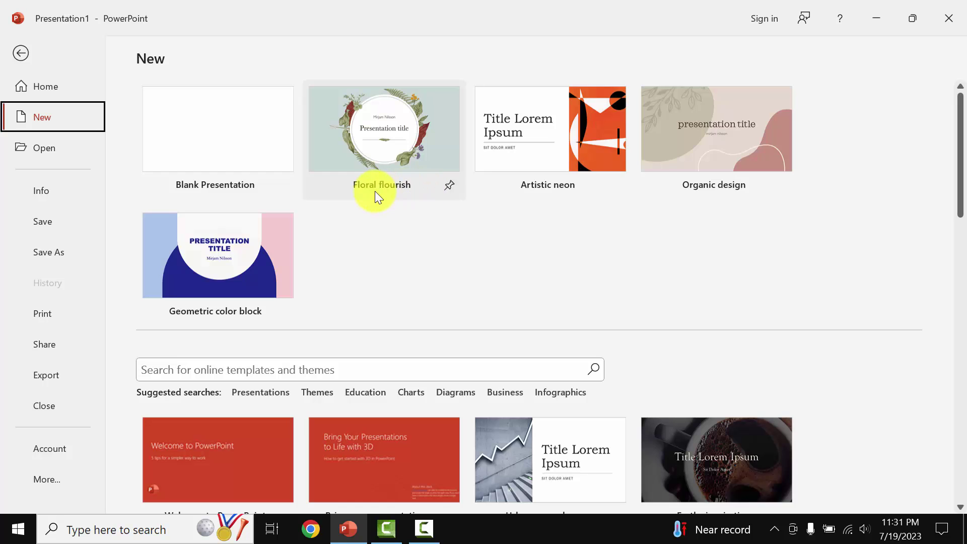
click(400, 139)
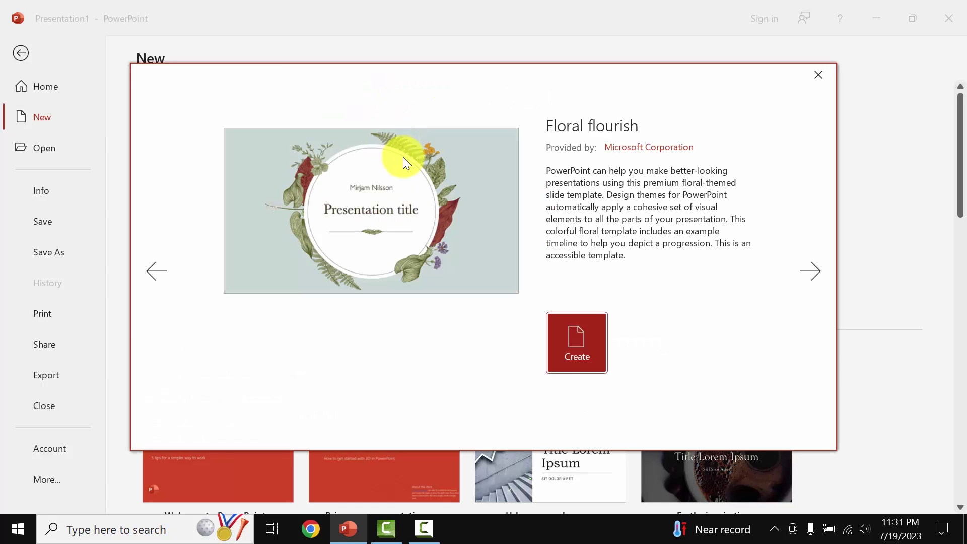
click(583, 341)
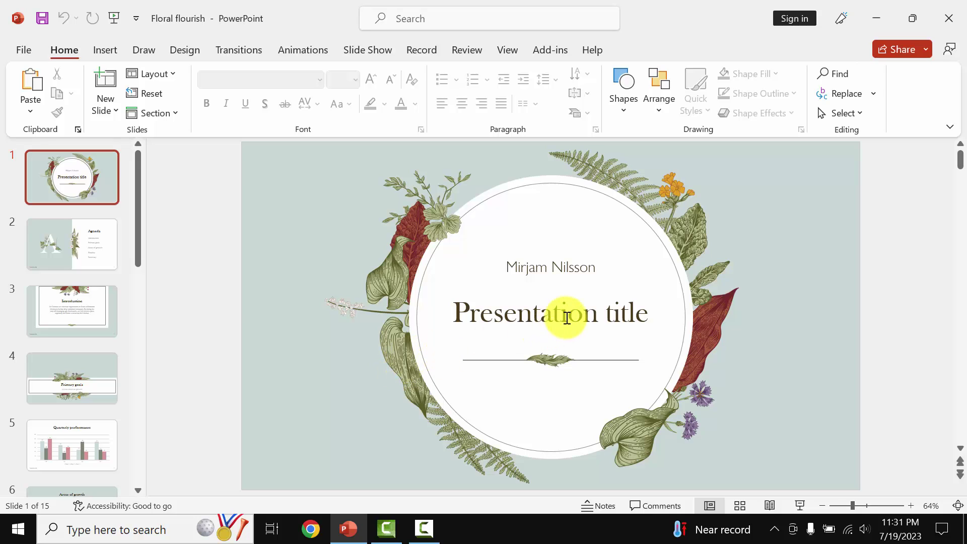
Overwrite the sample author name above the title-slide heading with 'BACK-SPACE'
click(567, 317)
click(573, 266)
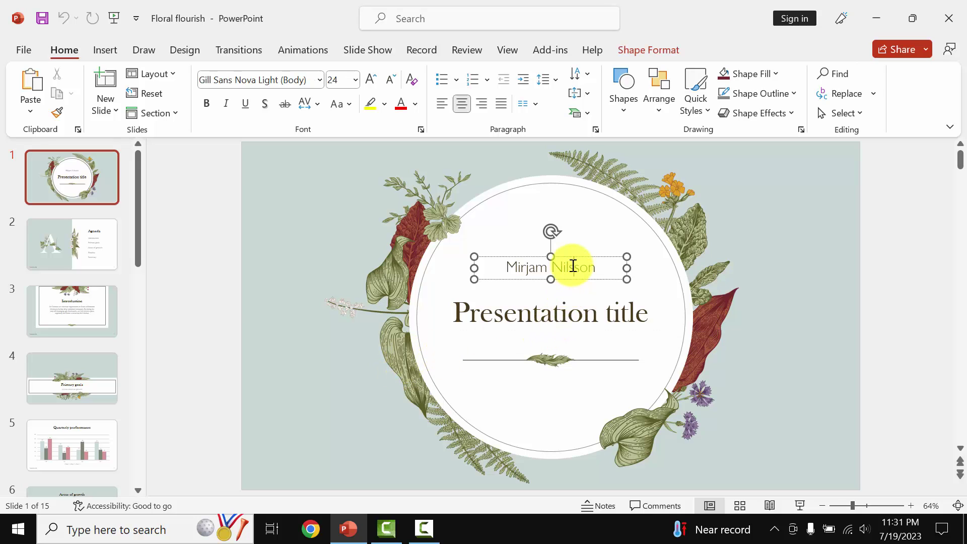
drag(572, 265, 531, 263)
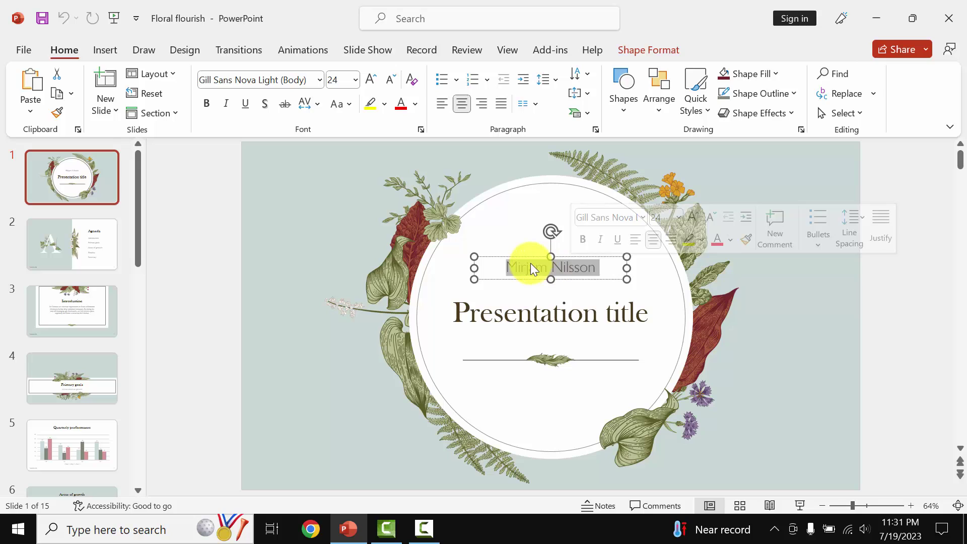
text(BACK)
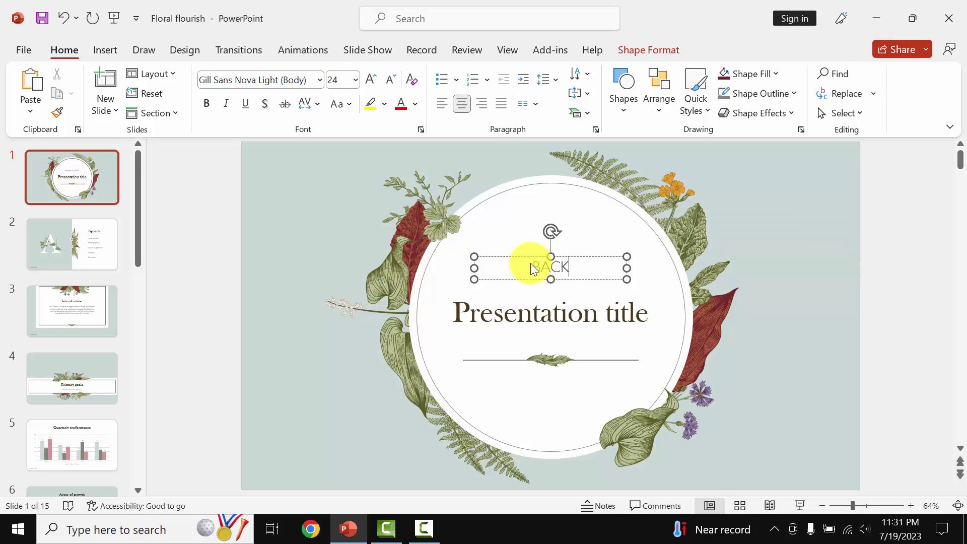
text(-)
text(SPACE)
Rewrite the title-slide heading, leaving it trimmed to 'Tittle: How to u'
click(520, 311)
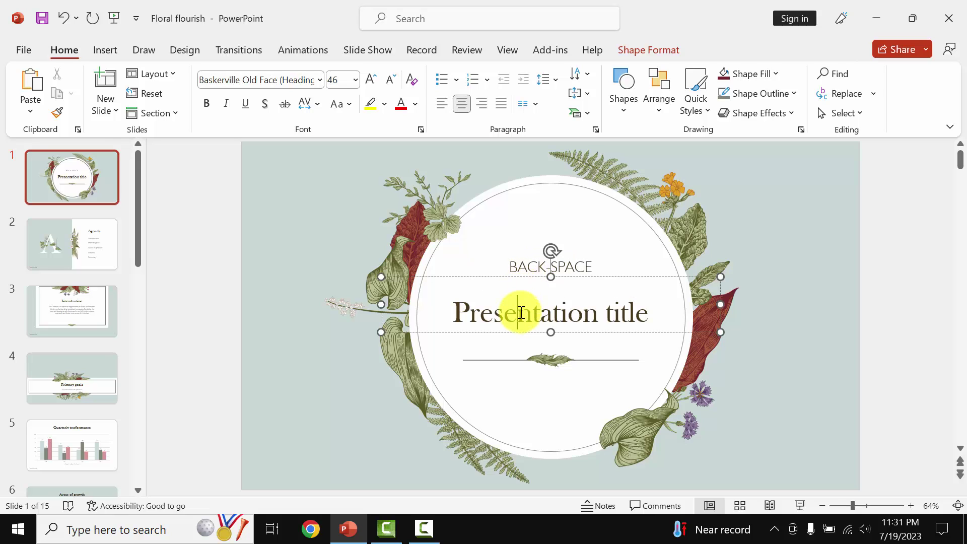
double_click(559, 313)
triple_click(560, 314)
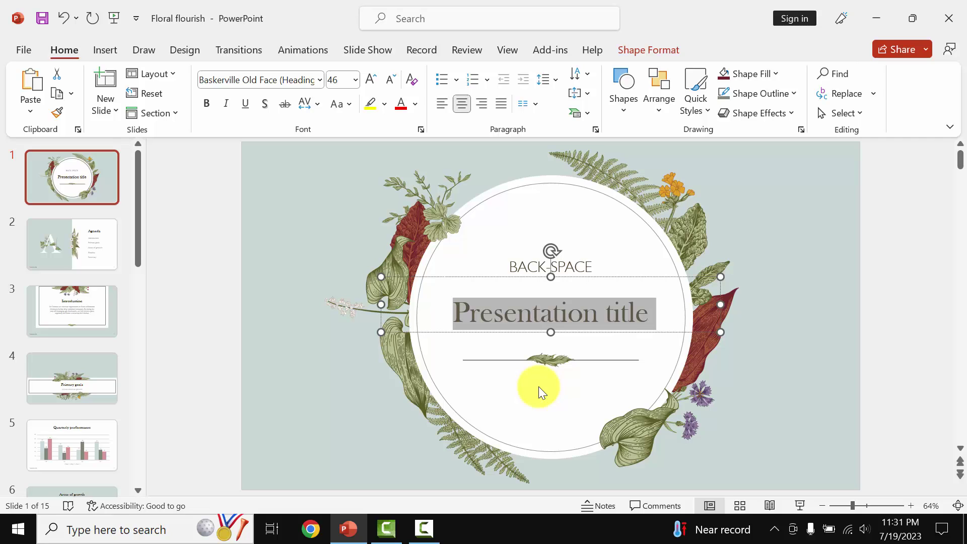
text(T)
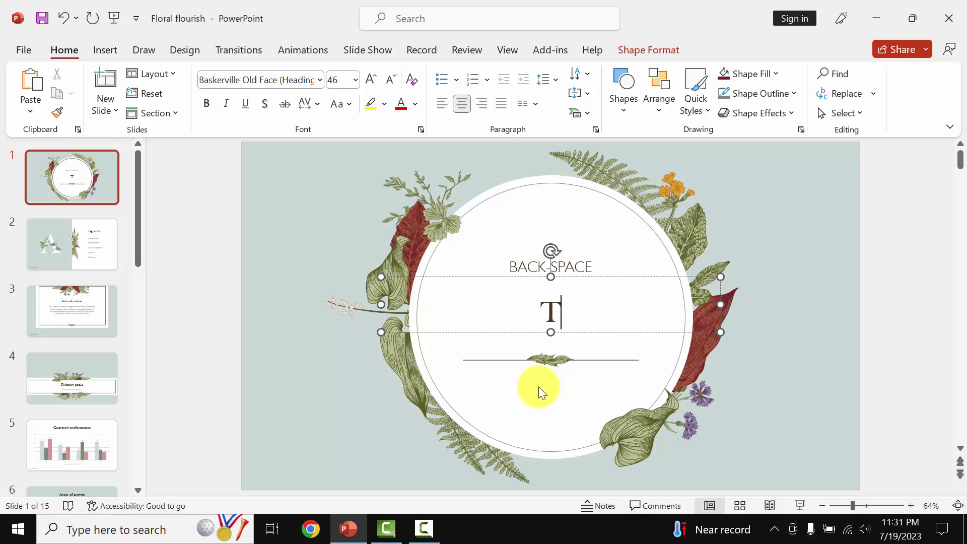
text(ittle)
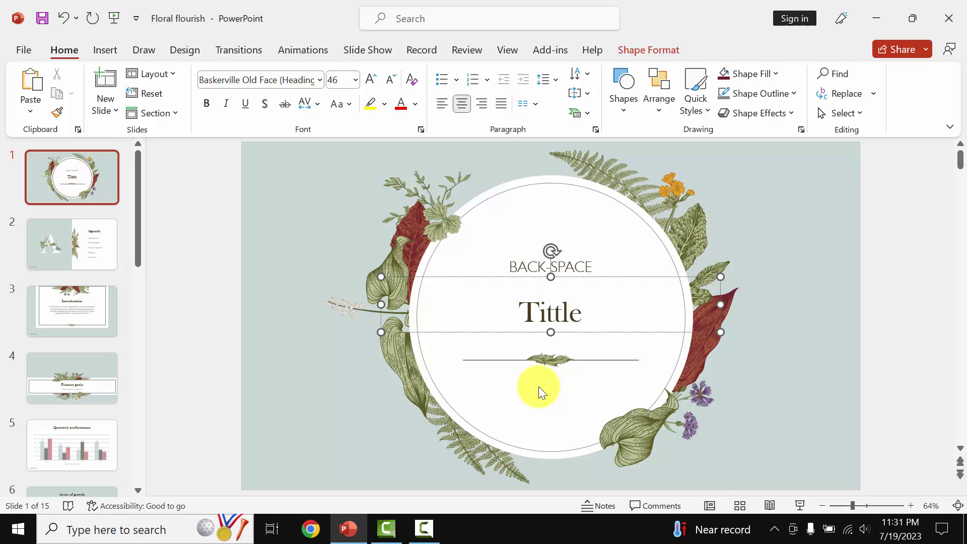
text(: How)
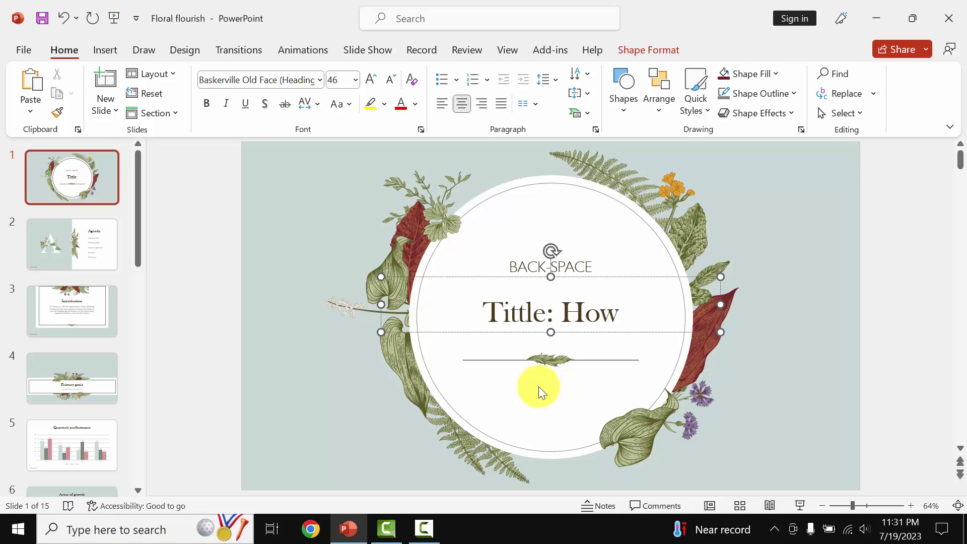
text( to use )
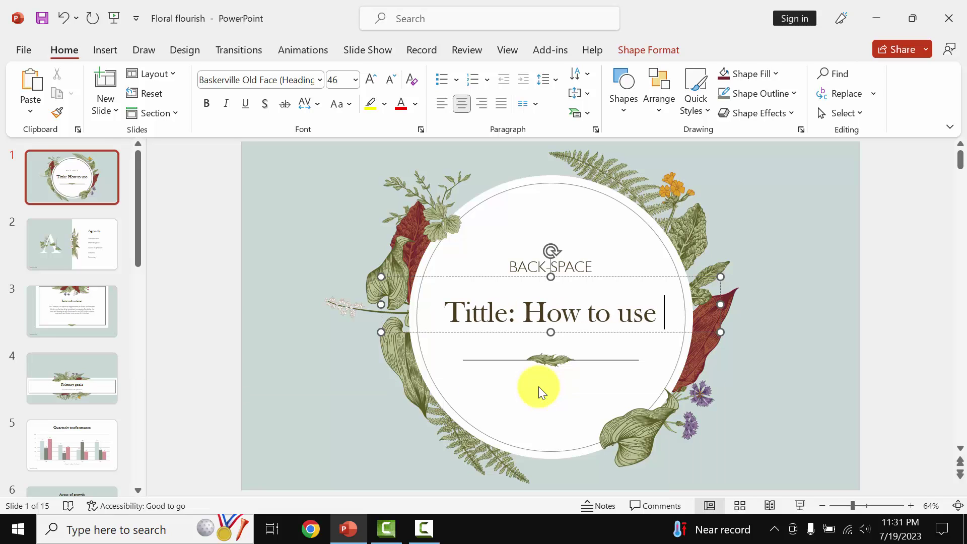
text(a )
text(p)
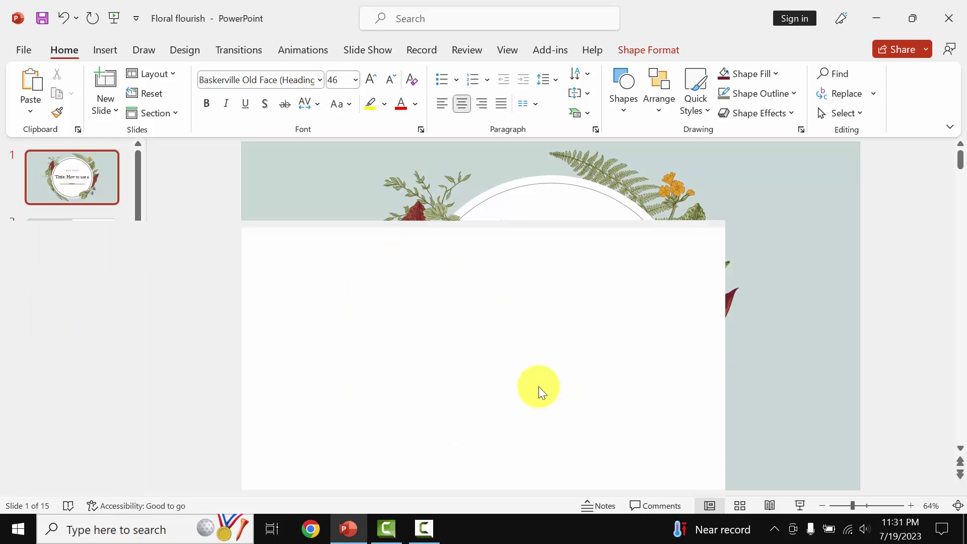
text(resenta)
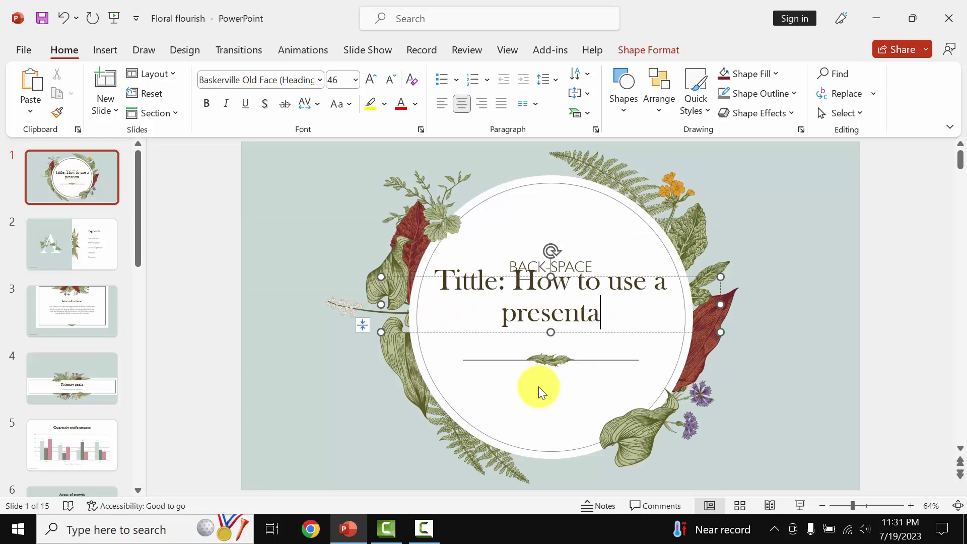
text(tion sui)
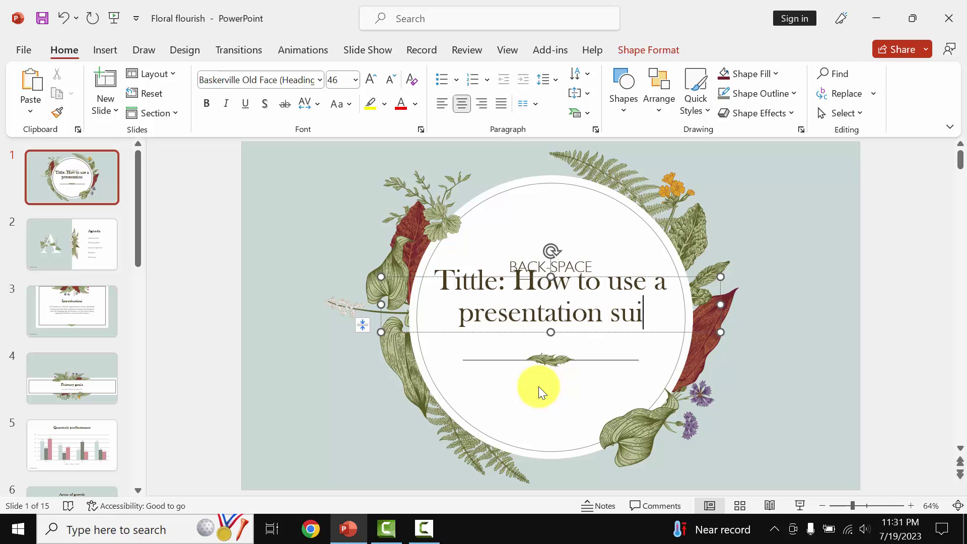
key(BackSpace)
key(BackSpace)
key(BackSpace)
text(using )
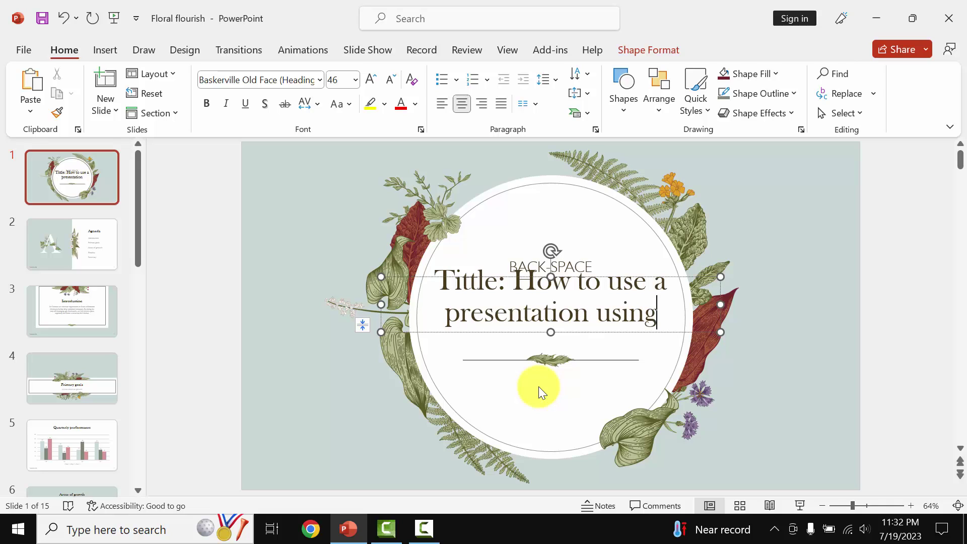
text(Microsoft)
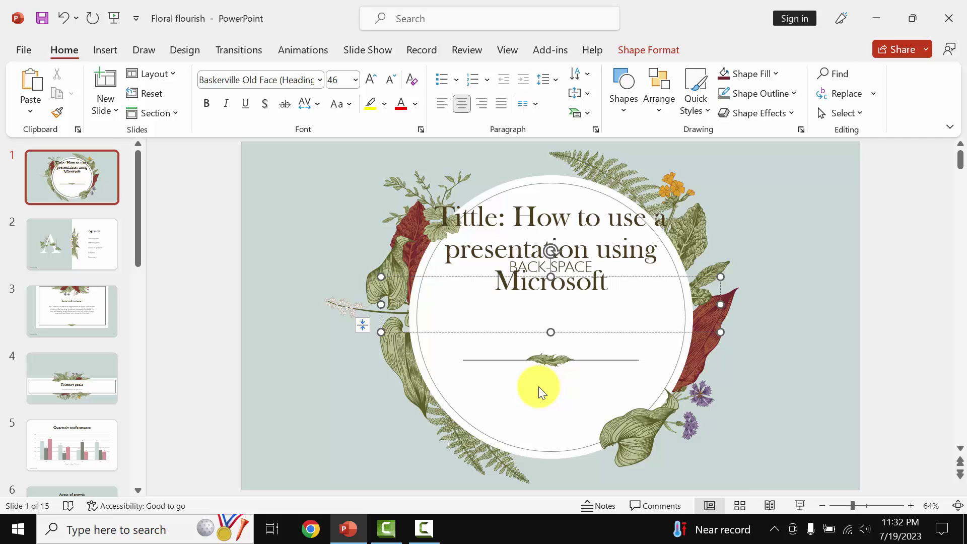
key(BackSpace)
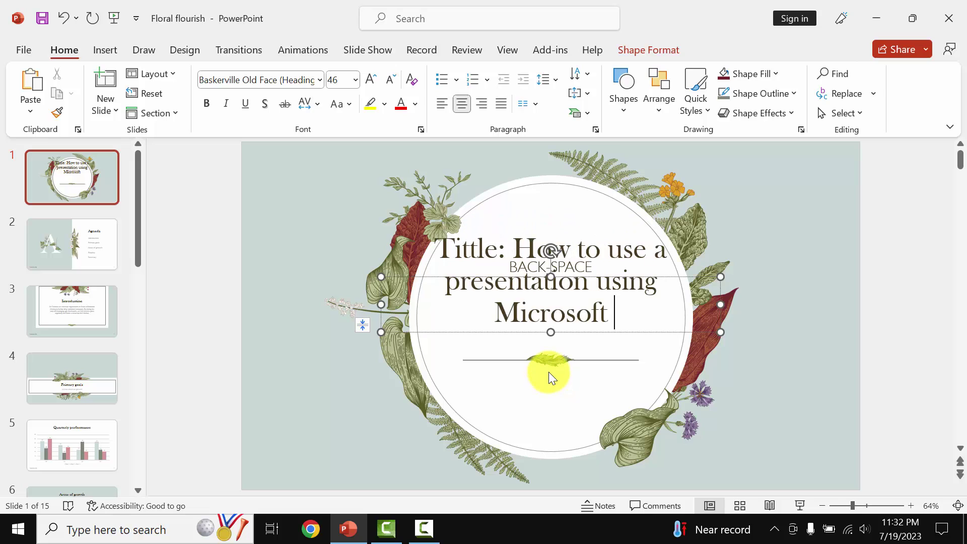
key(BackSpace)
key(BackSpace)
key(BackSpace)
key(BackSpace)
key(BackSpace)
key(BackSpace)
key(BackSpace)
key(BackSpace)
key(BackSpace)
key(BackSpace)
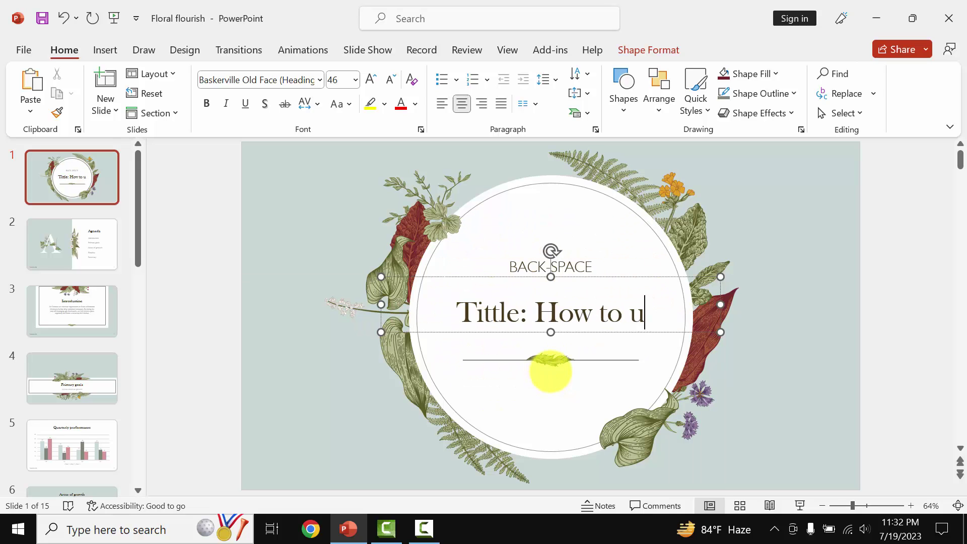
click(364, 354)
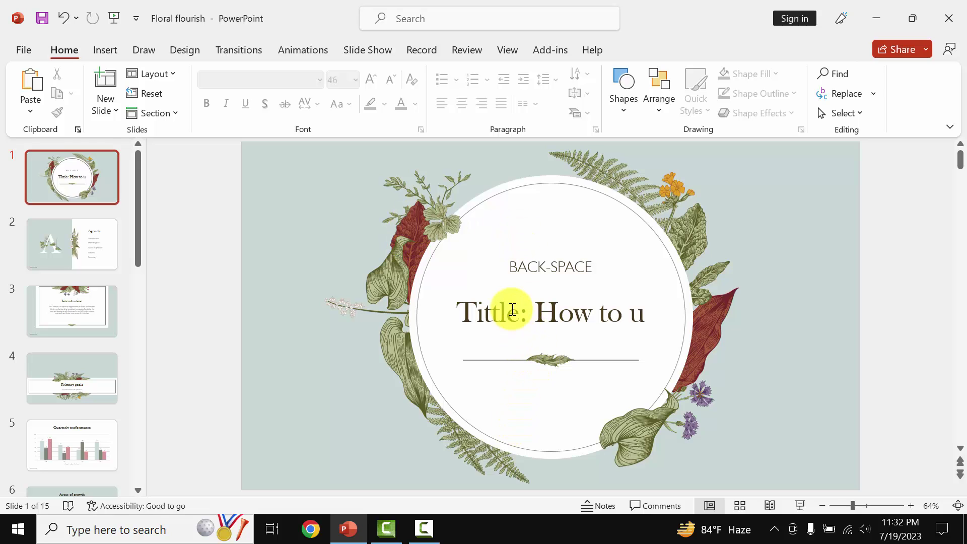
Enlarge the BACK-SPACE text box slightly
click(503, 334)
click(551, 266)
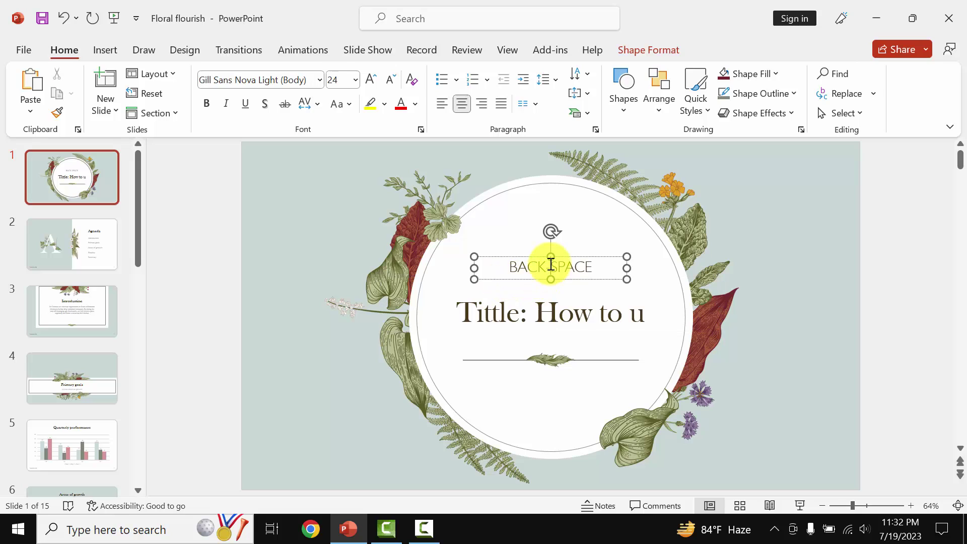
click(627, 276)
drag(627, 279, 642, 285)
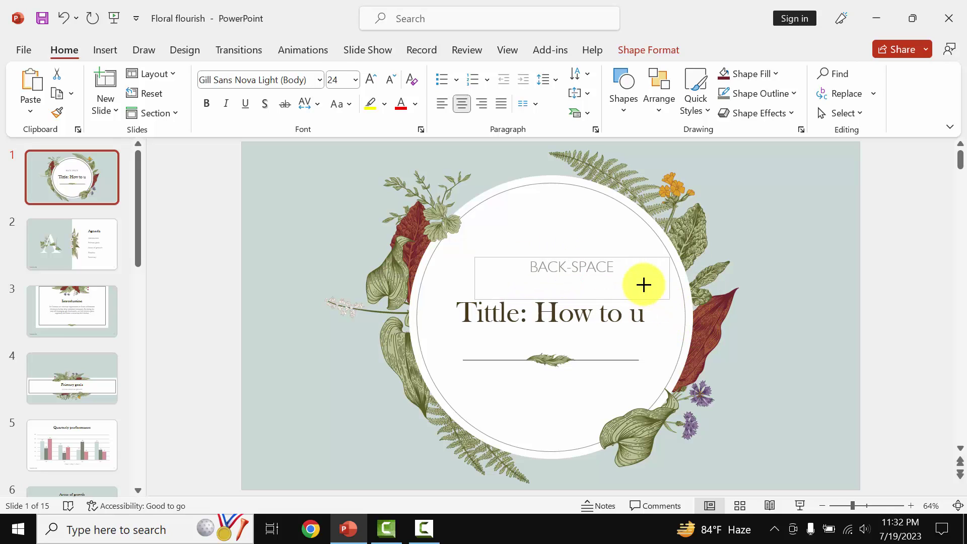
Open the Agenda slide and select its fern and leaf pictures in turn
click(77, 253)
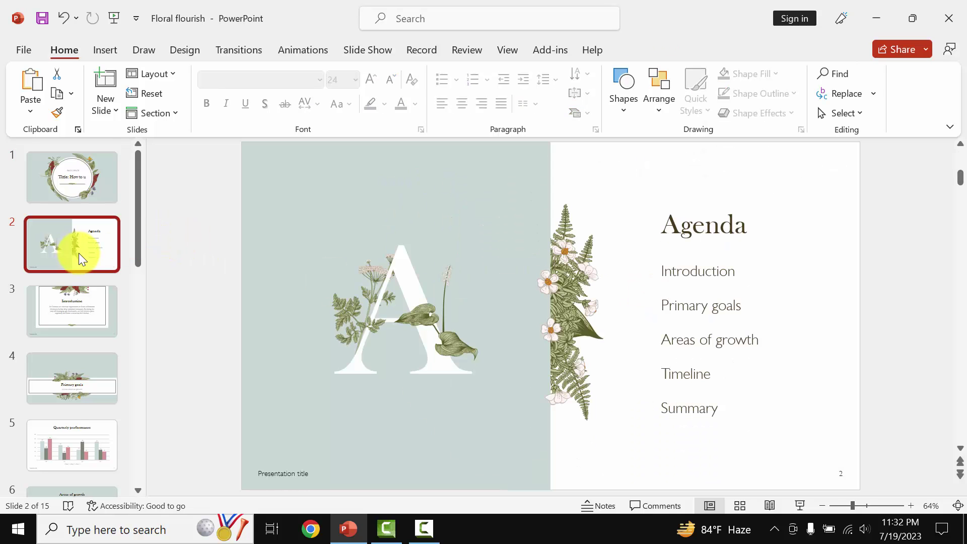
click(363, 310)
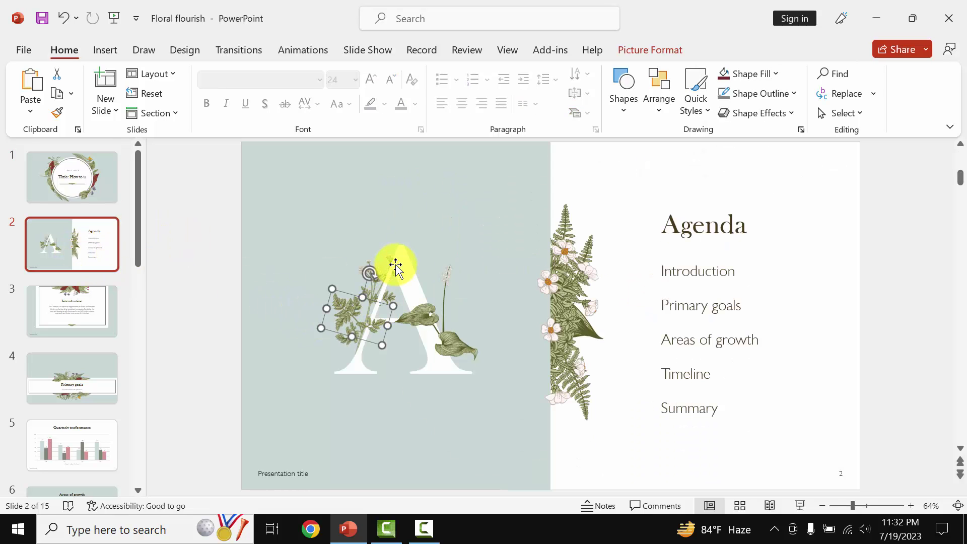
click(419, 313)
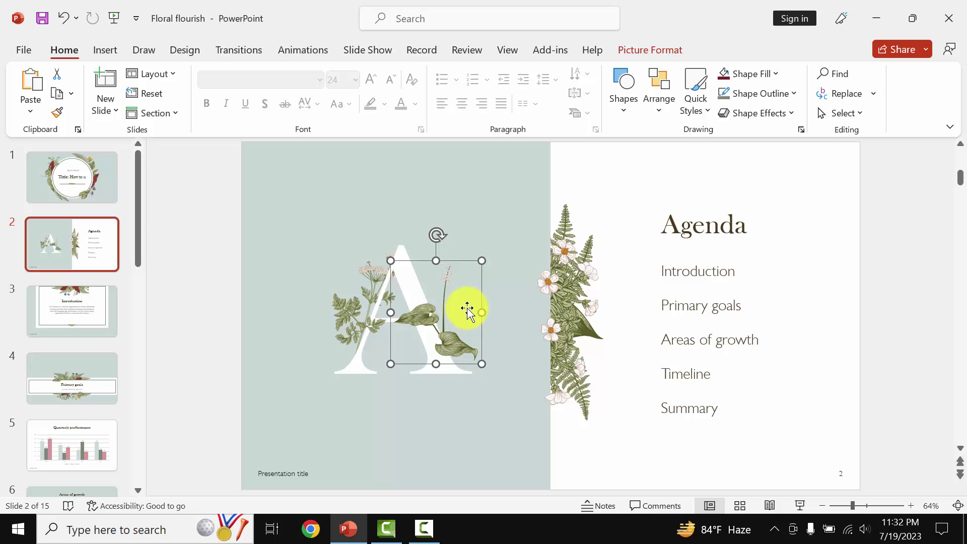
click(588, 285)
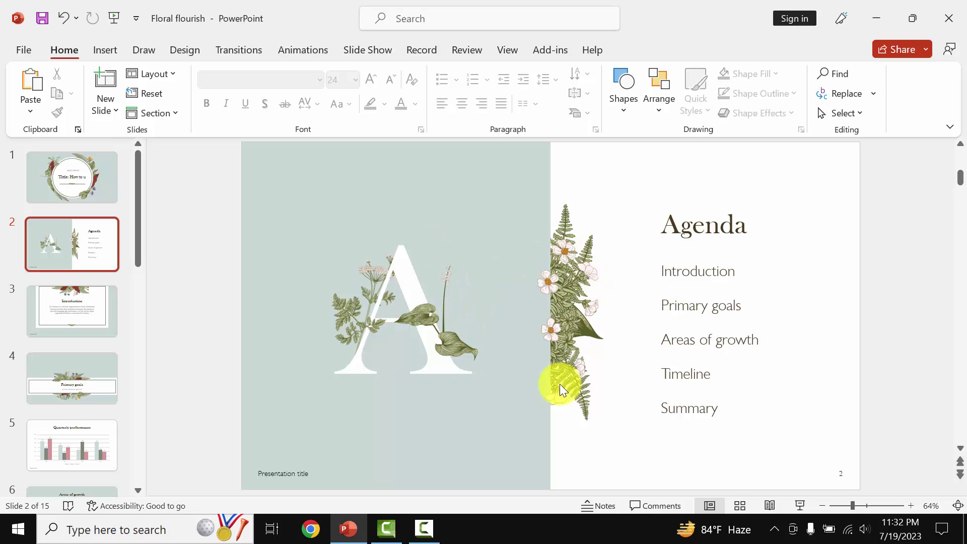
Select items in the agenda list, including Summary, Areas of growth and Timeline
click(691, 226)
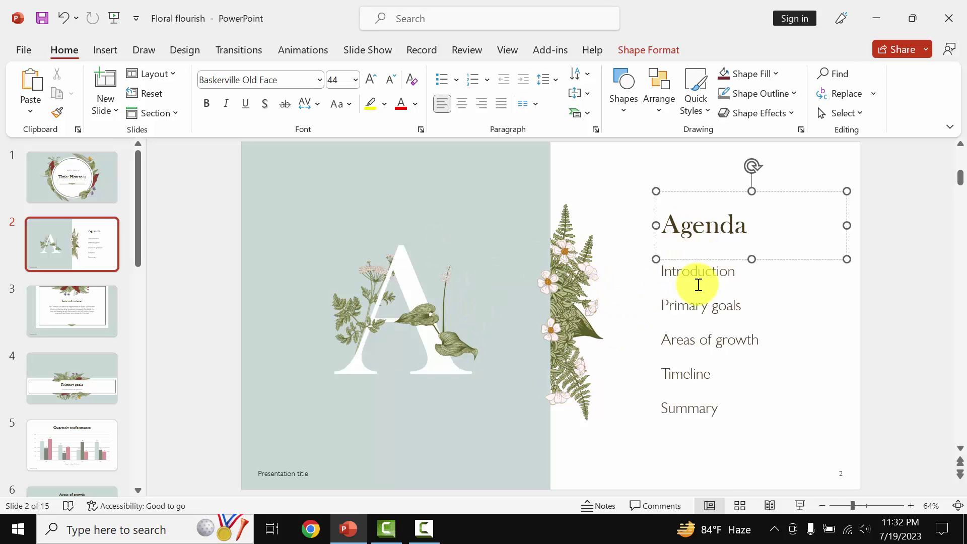
click(701, 273)
click(704, 224)
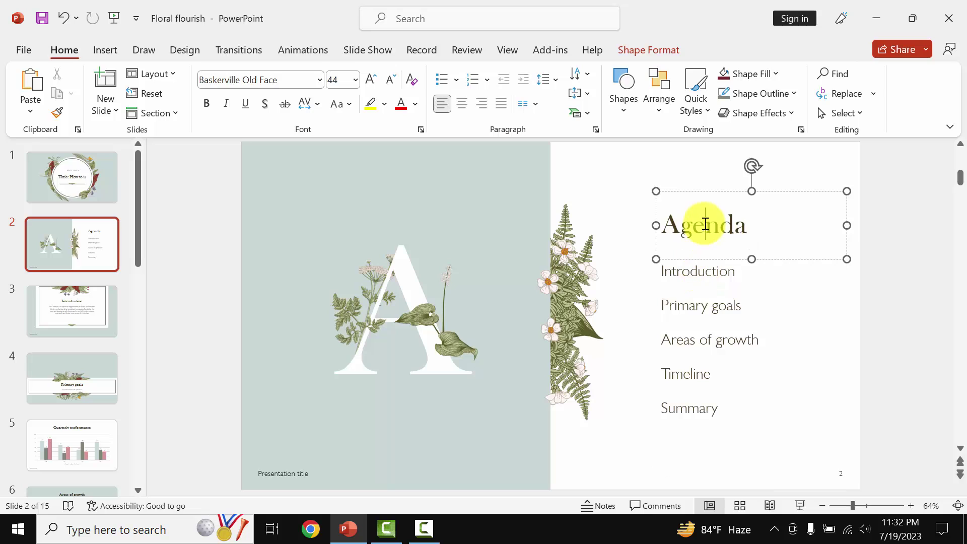
click(704, 274)
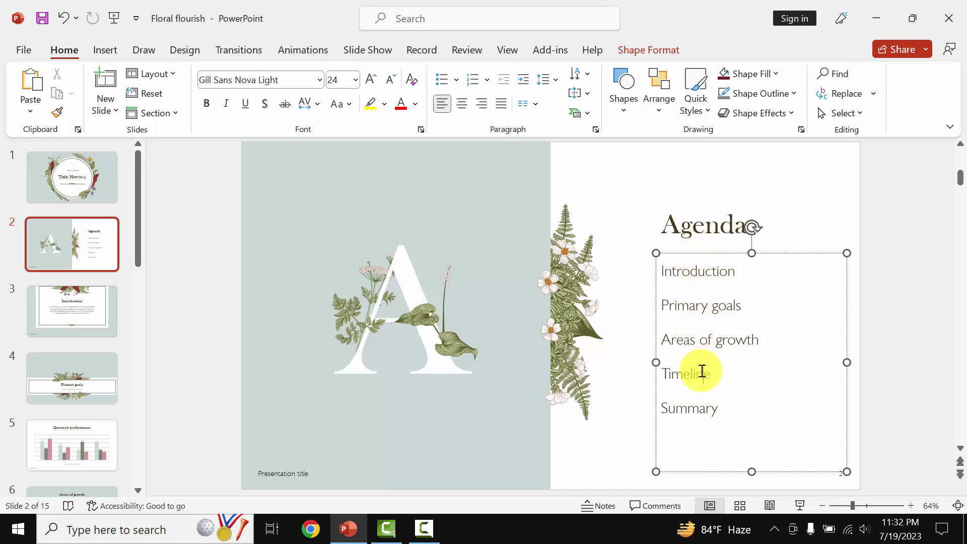
drag(730, 411, 620, 415)
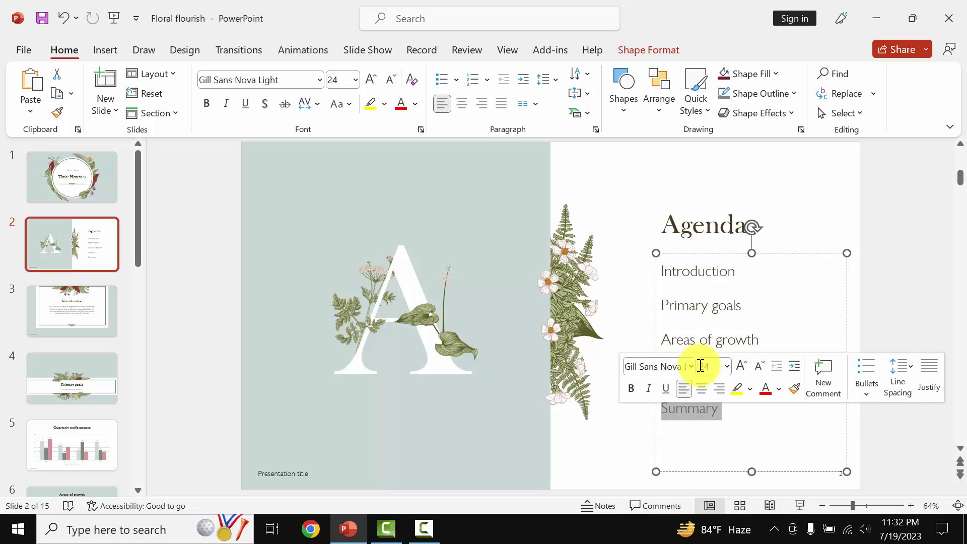
click(714, 334)
drag(727, 334, 643, 334)
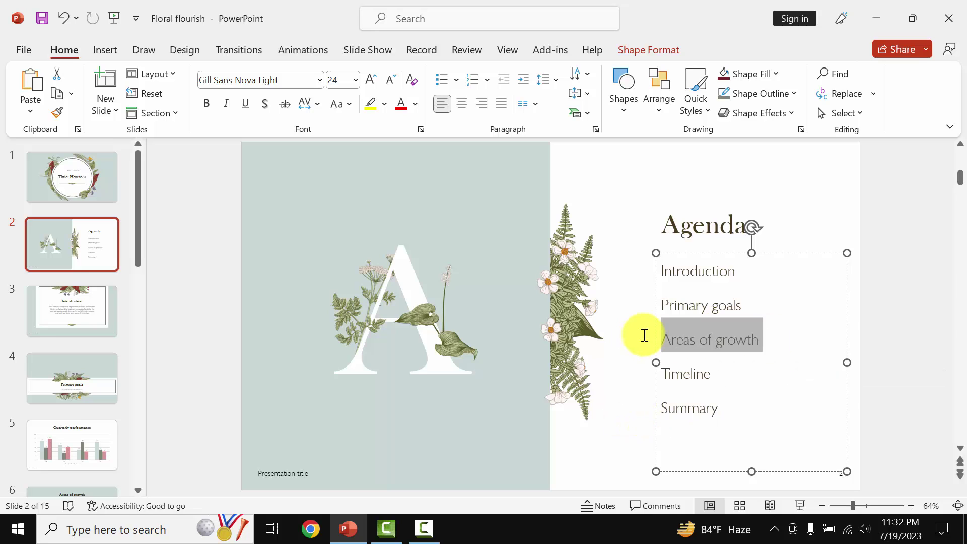
click(740, 374)
Change slide 3's Introduction heading to 'Video Tittle', then go to the Primary goals slide
click(89, 321)
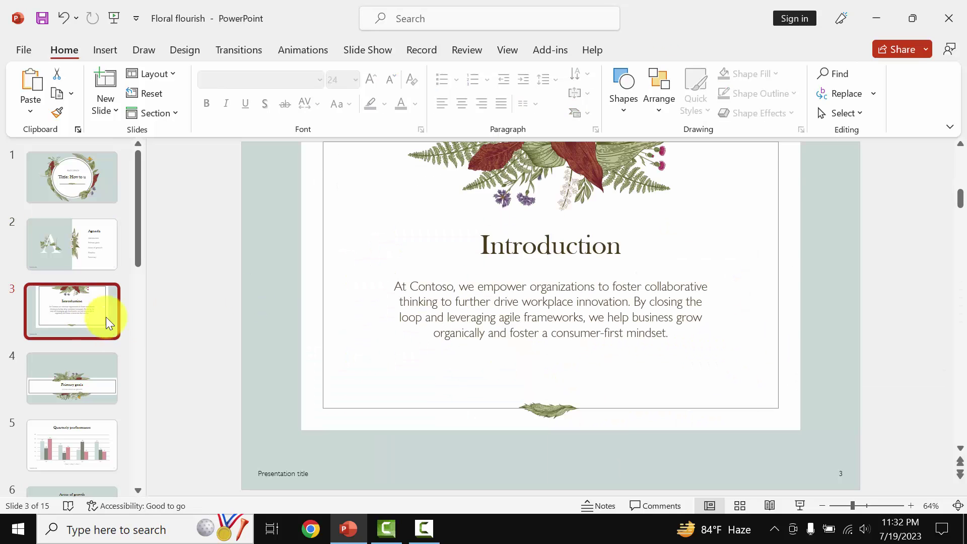
double_click(515, 249)
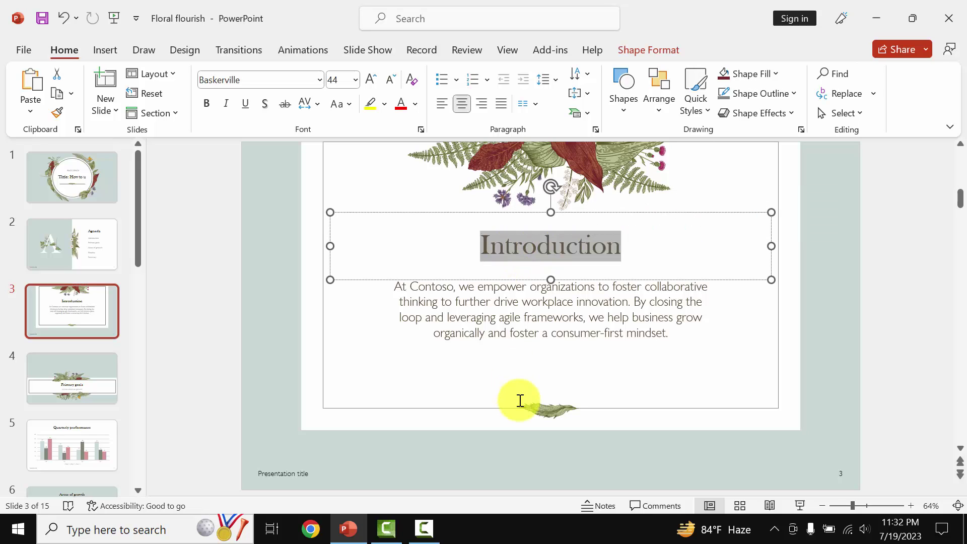
text(V)
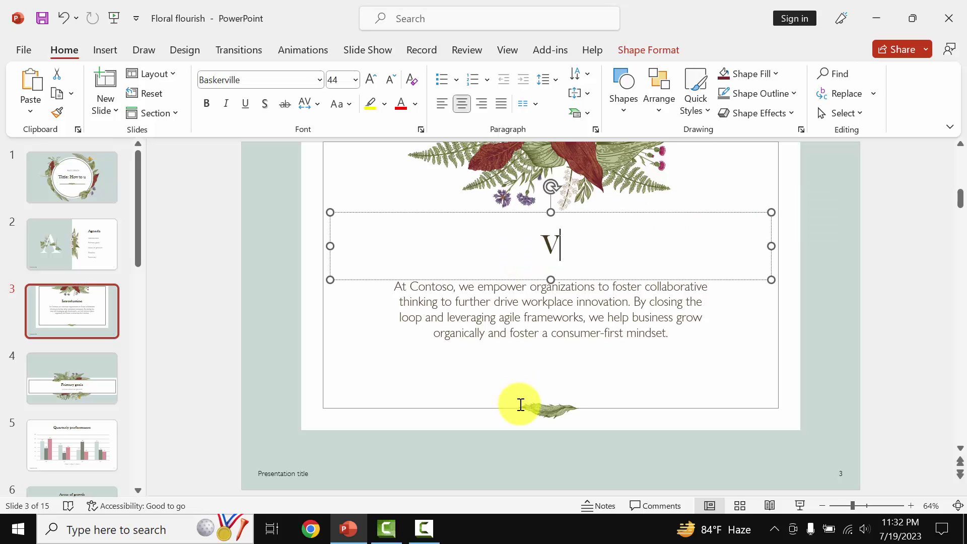
text(ideo Ti)
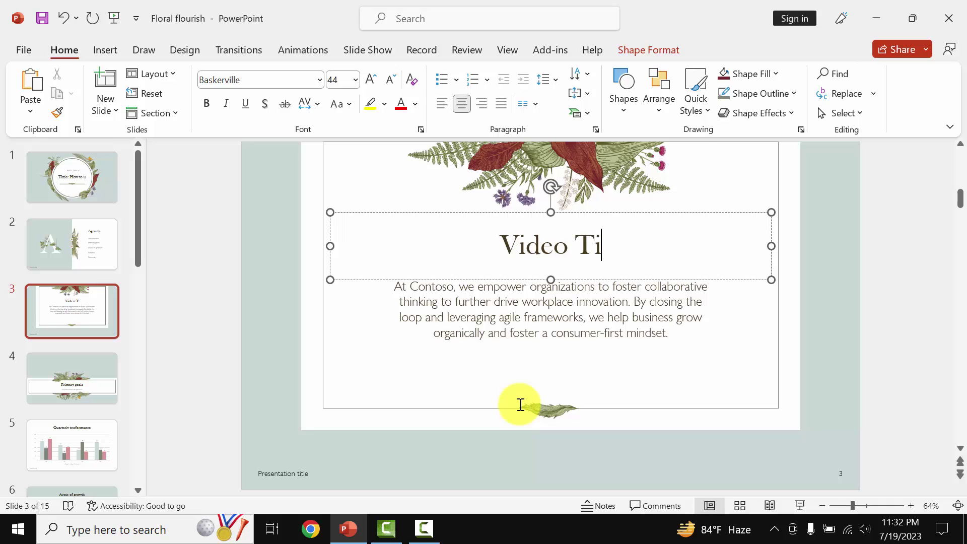
text(ttle)
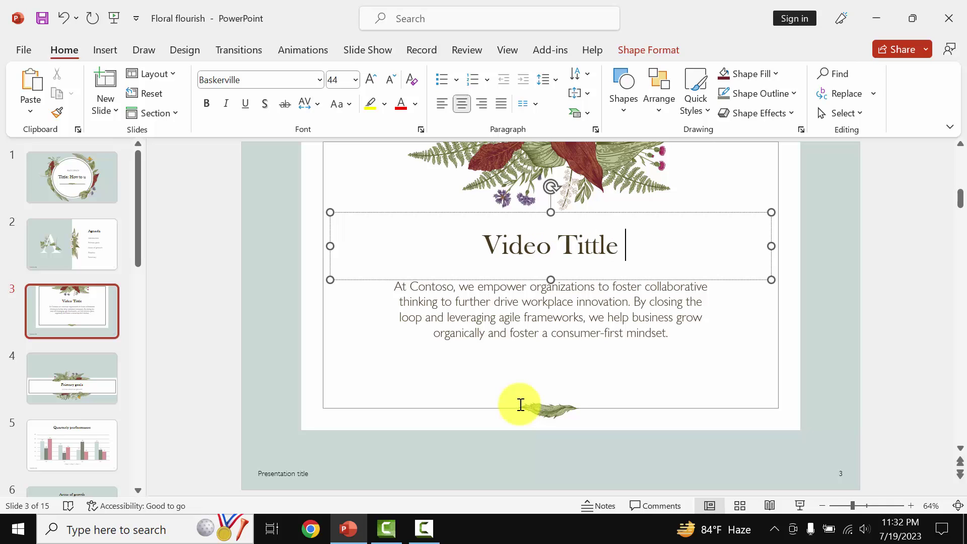
click(546, 341)
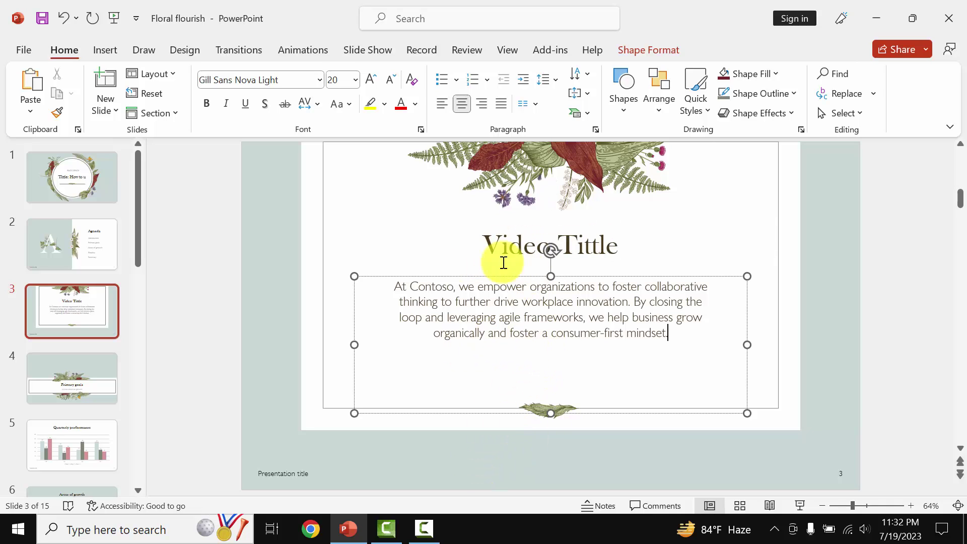
triple_click(480, 328)
click(527, 351)
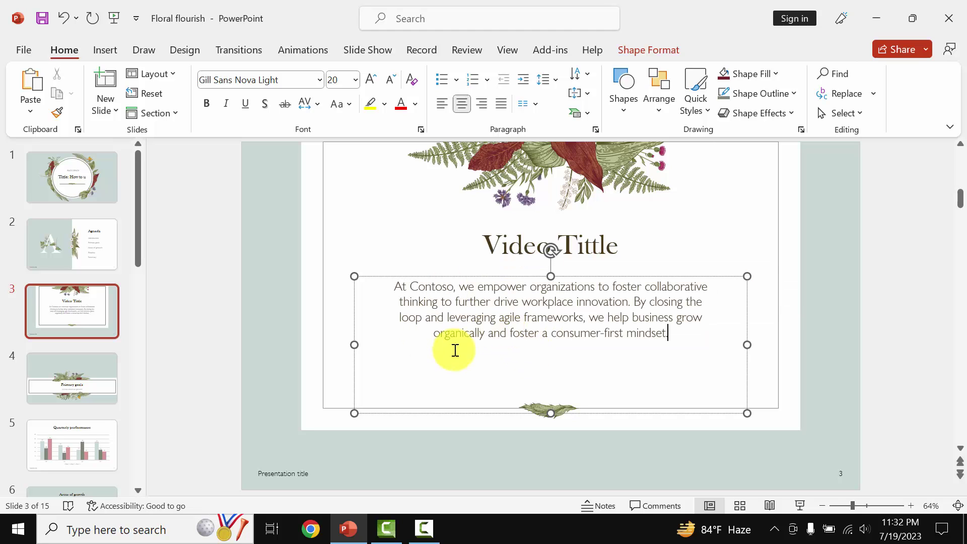
click(46, 372)
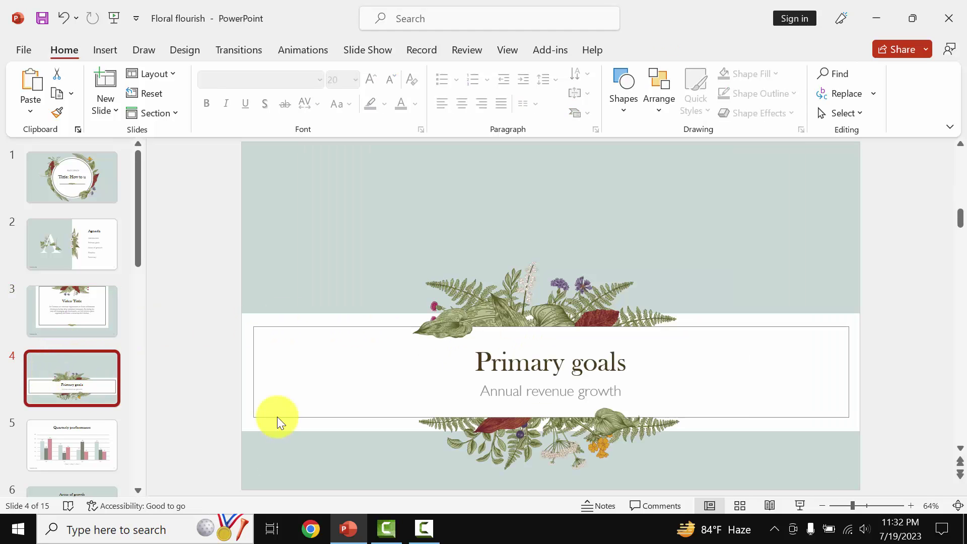
Select the Primary goals title and the 'Annual revenue growth' subtitle on slide 4
triple_click(548, 367)
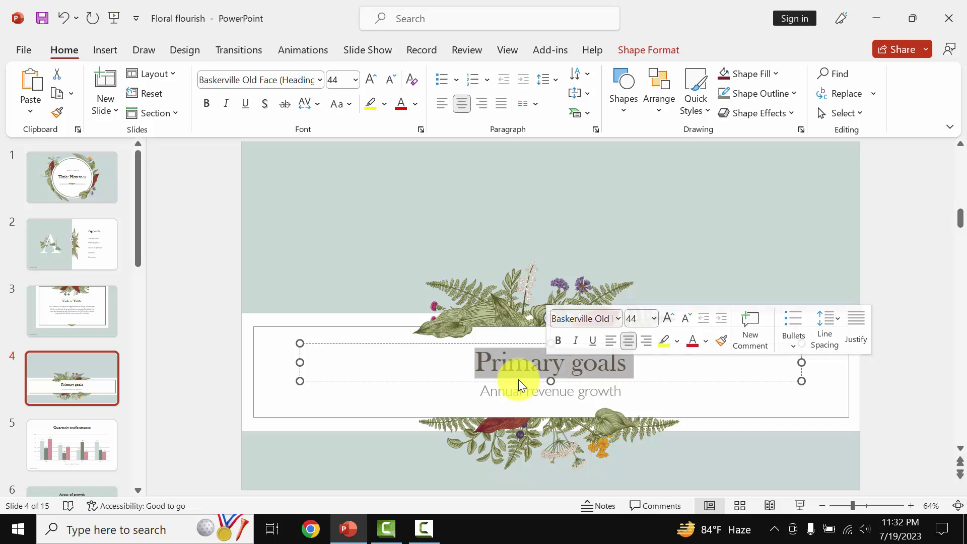
click(514, 393)
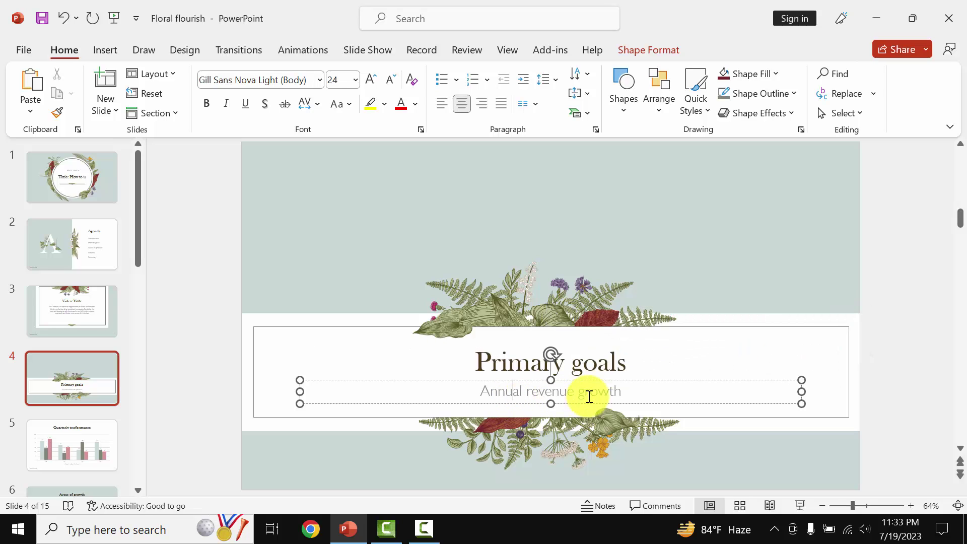
drag(631, 391, 439, 389)
click(507, 392)
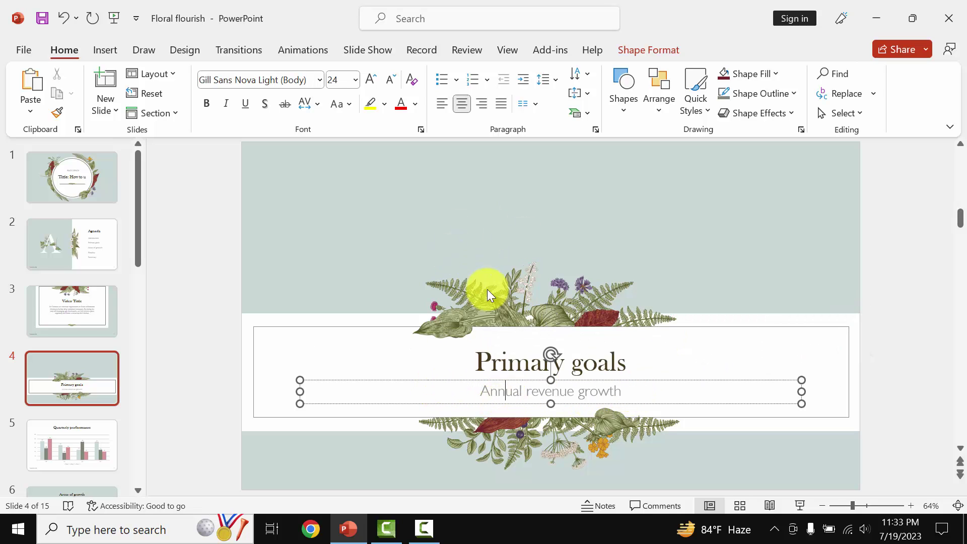
click(490, 293)
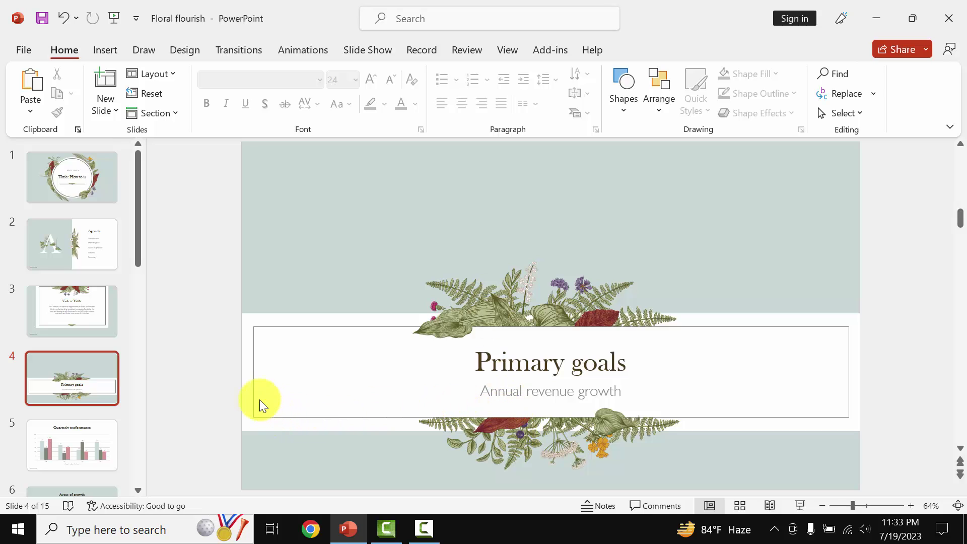
Replace slide 5's 'Quarterly performance' chart title with 'Channel Anylitcs'
click(74, 443)
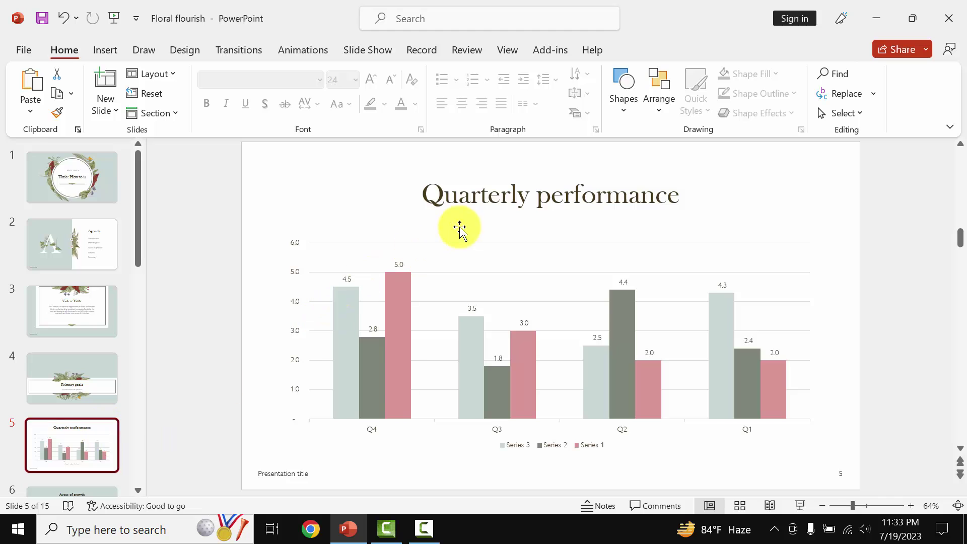
drag(514, 195, 618, 198)
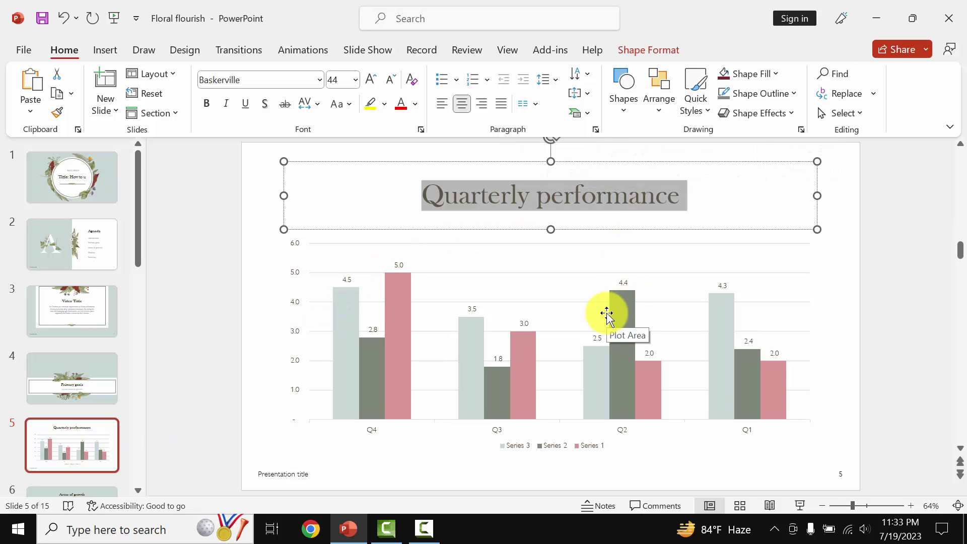
text(Cann)
key(BackSpace)
key(BackSpace)
key(BackSpace)
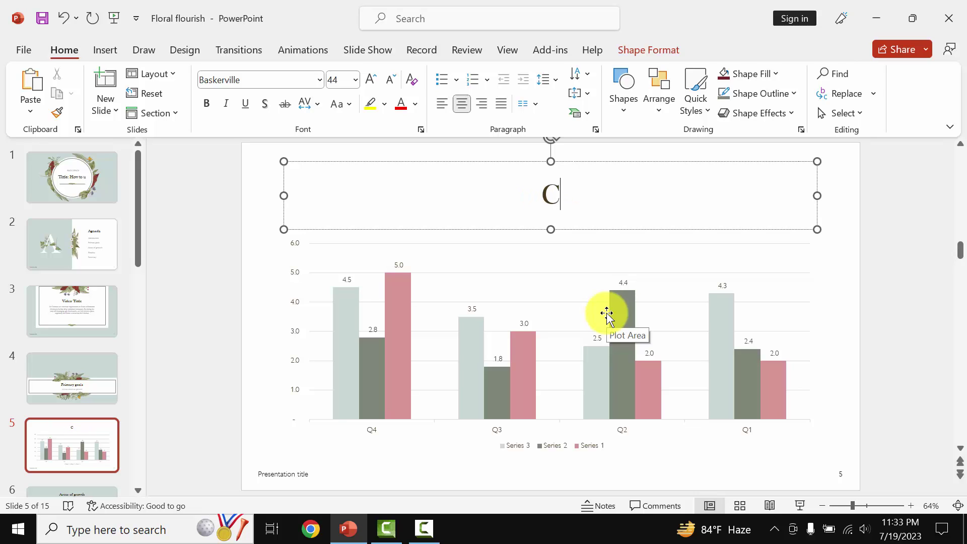
text(hannel A)
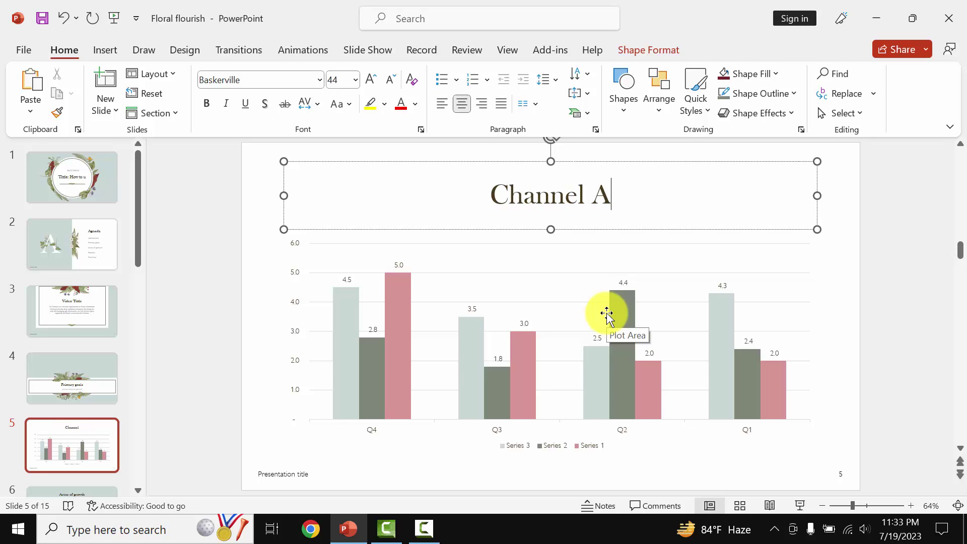
text(n)
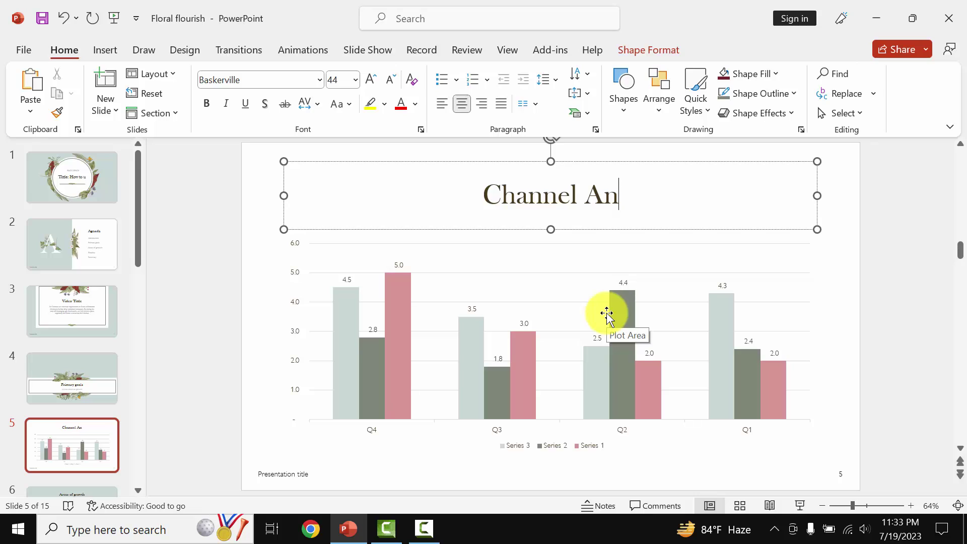
text(ylit)
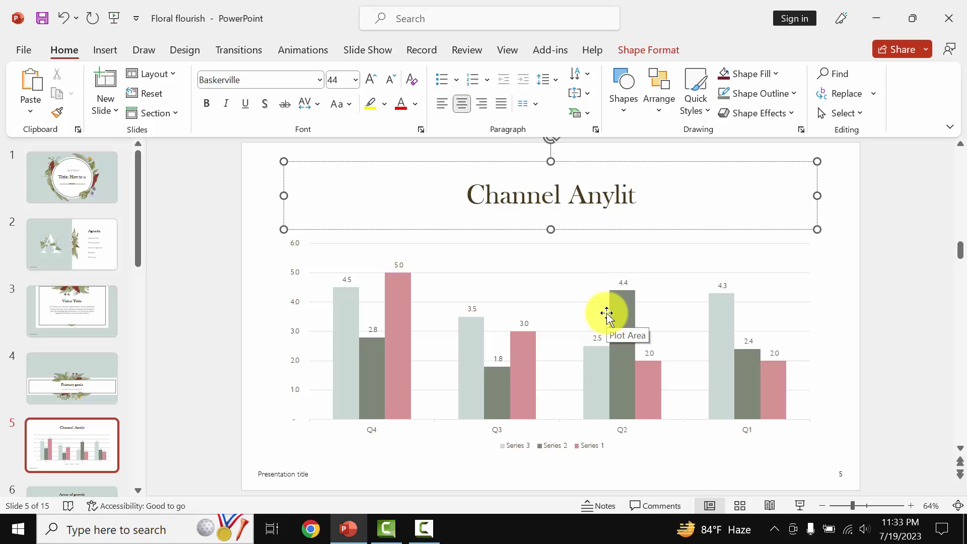
text(cs)
click(612, 317)
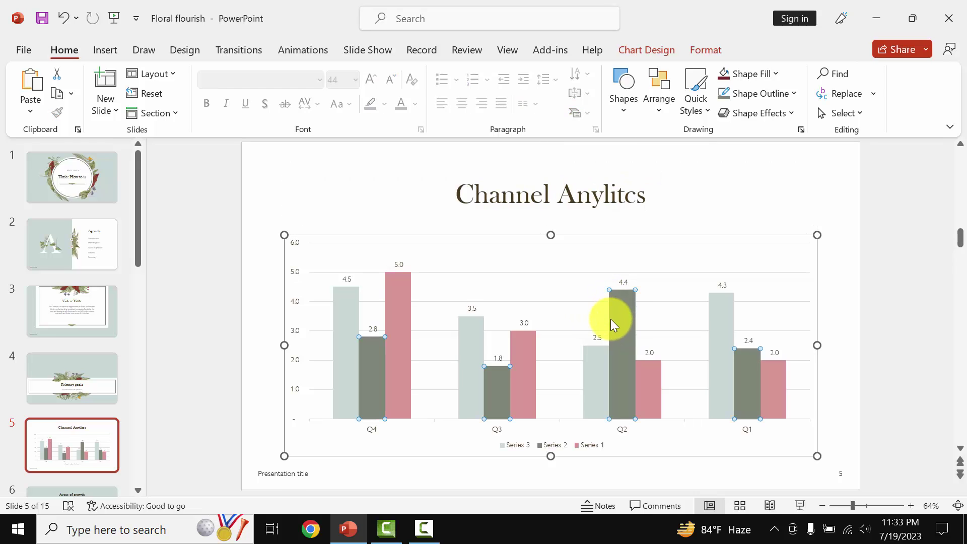
click(587, 382)
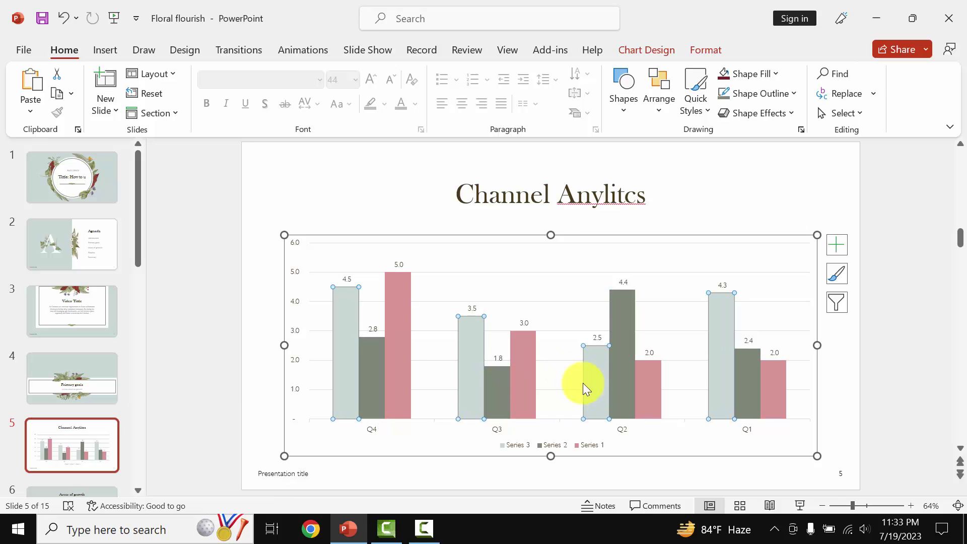
click(492, 398)
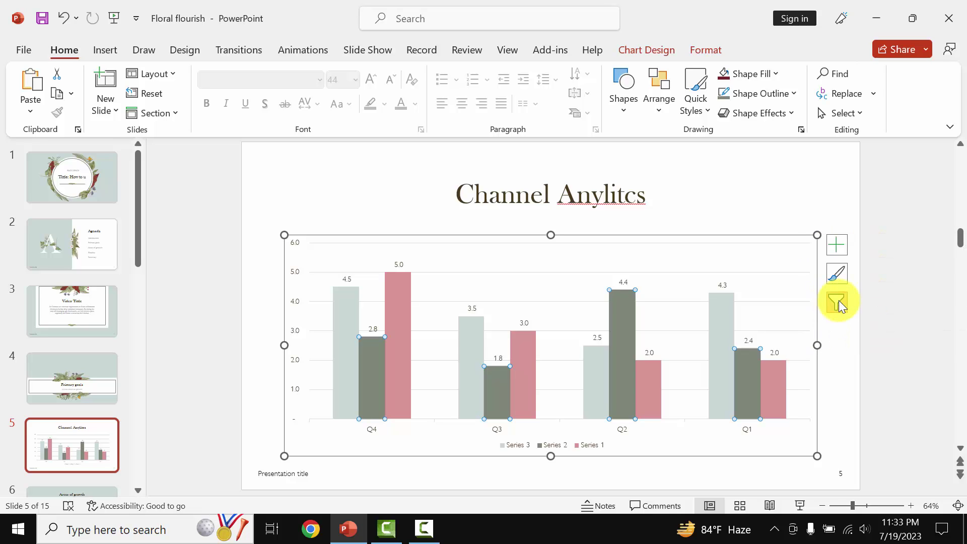
click(834, 275)
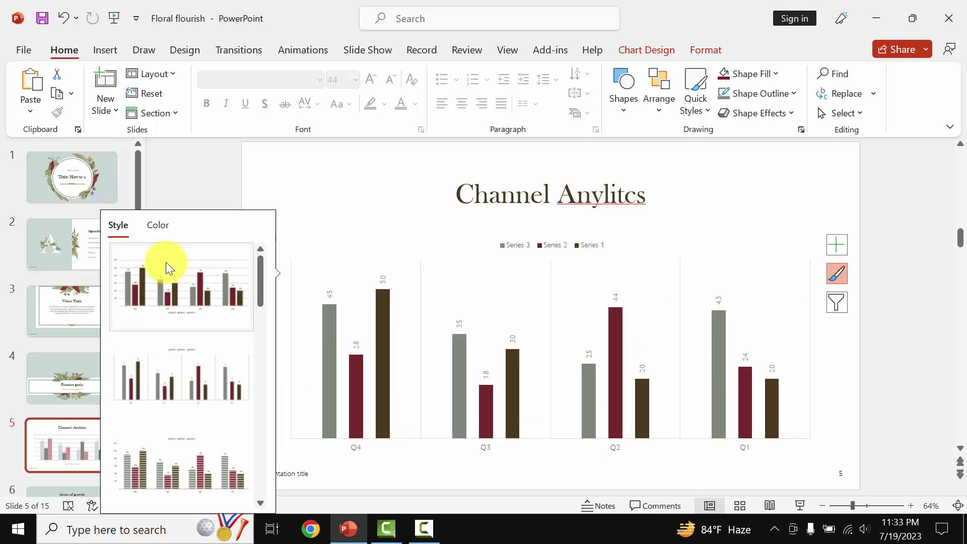
click(162, 228)
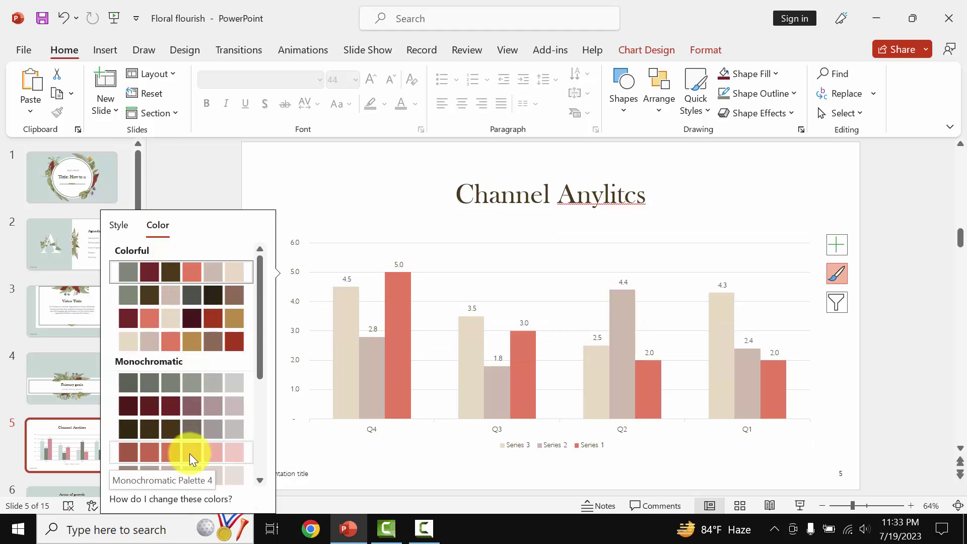
click(309, 219)
scroll(71, 359, down, 1)
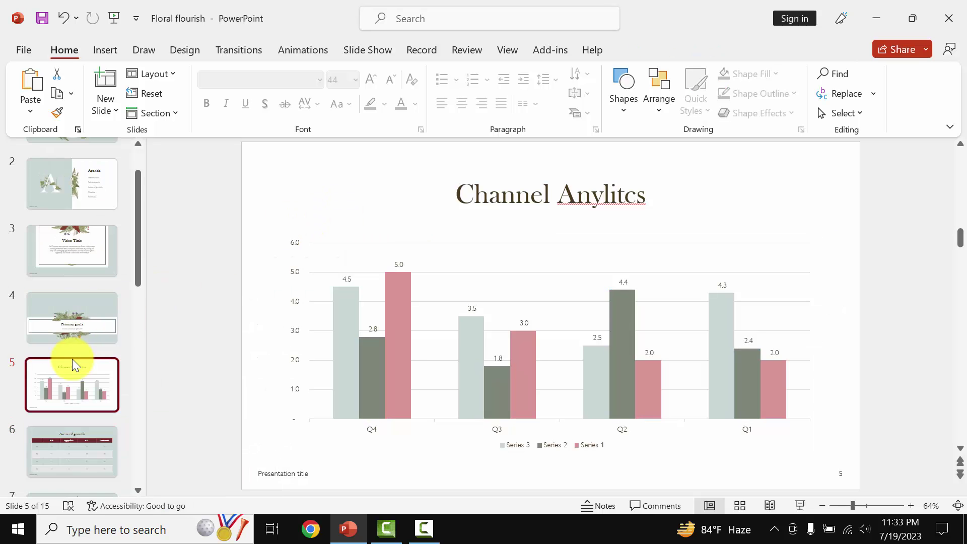
scroll(72, 359, down, 1)
Open slide 6 and select its Areas of growth title, Supply chain, ROI and E-commerce cells
click(71, 403)
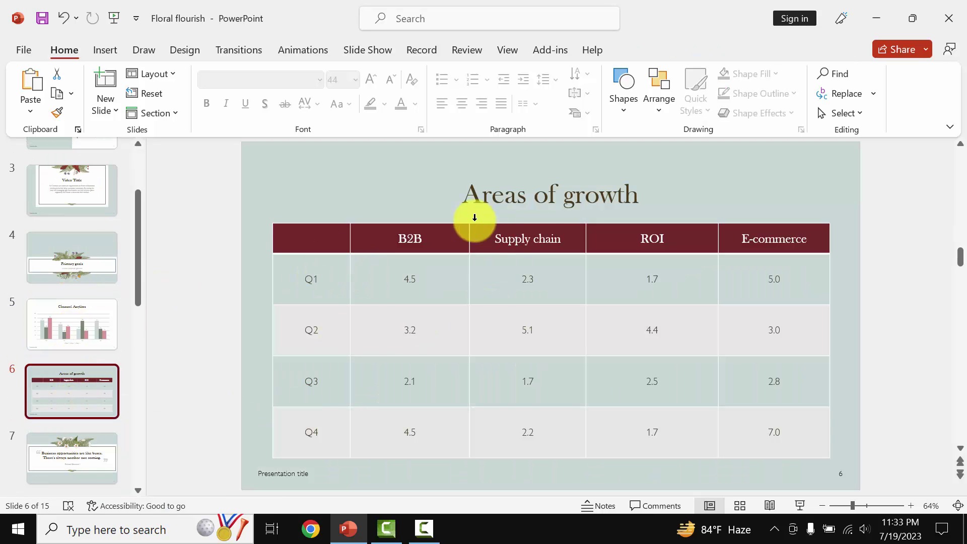
click(632, 196)
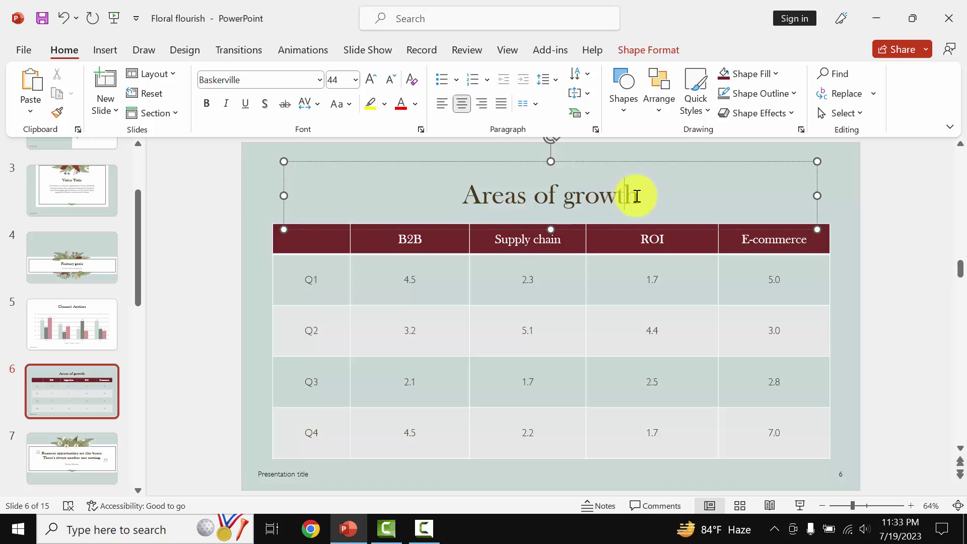
drag(636, 196, 440, 197)
click(544, 206)
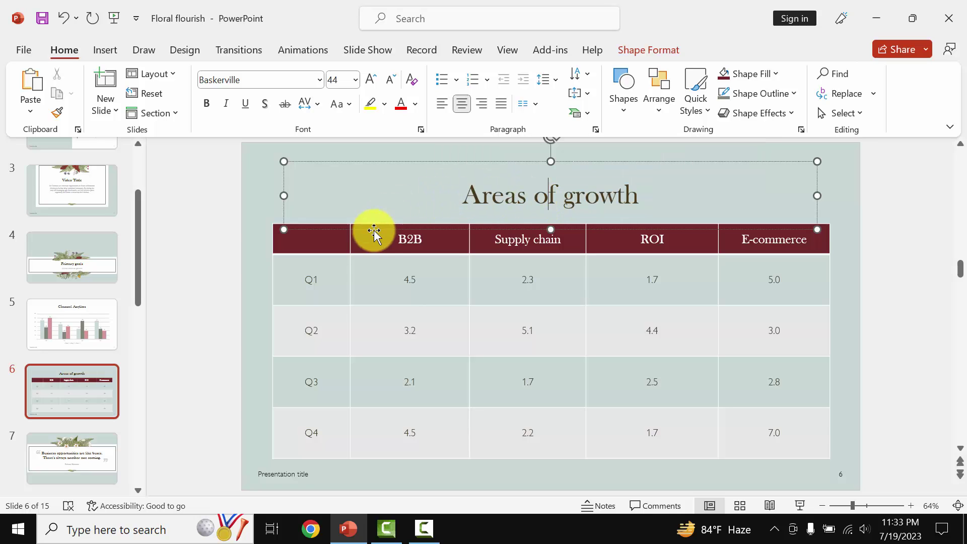
click(432, 248)
click(526, 238)
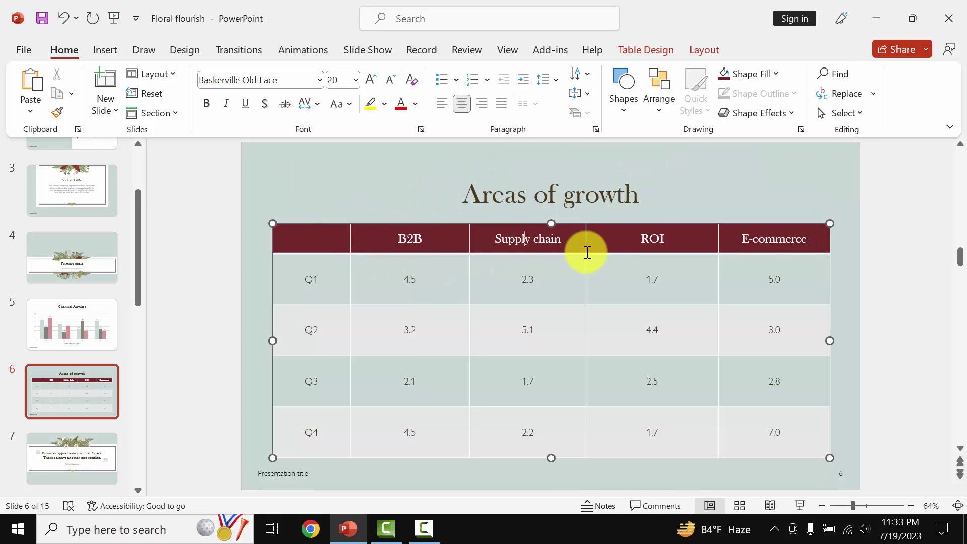
click(657, 238)
click(761, 282)
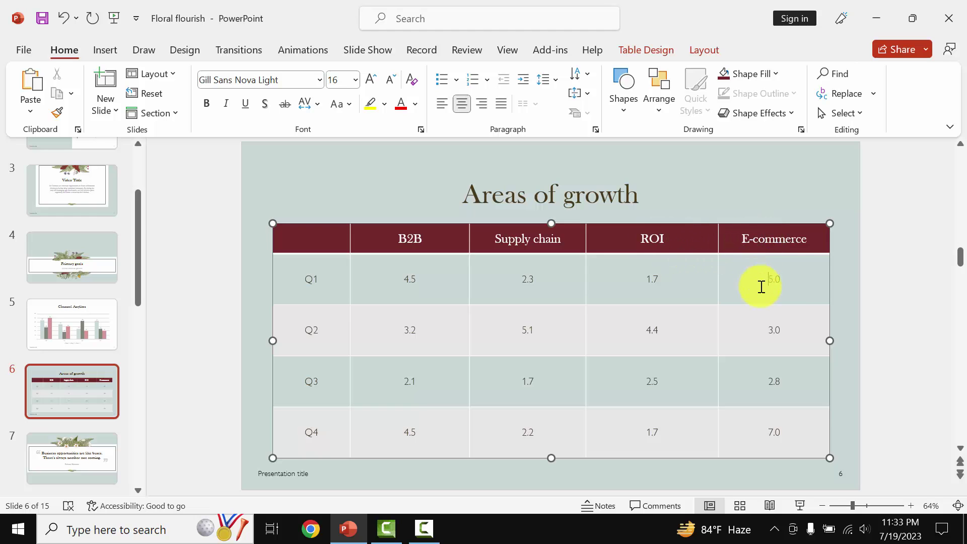
scroll(63, 348, down, 2)
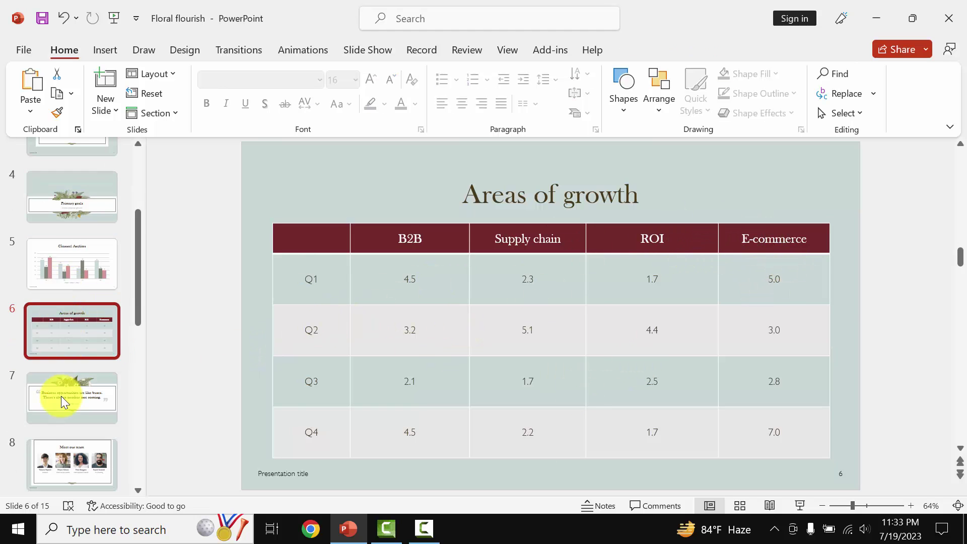
Select slide 7's quote paragraph and its author's full name, then open slide 8
click(61, 396)
click(415, 280)
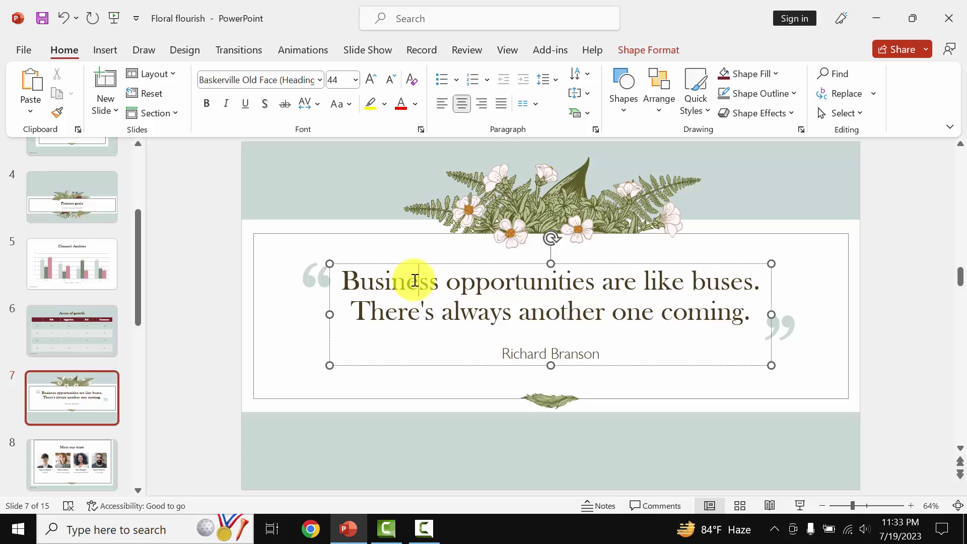
triple_click(414, 281)
click(437, 311)
double_click(534, 353)
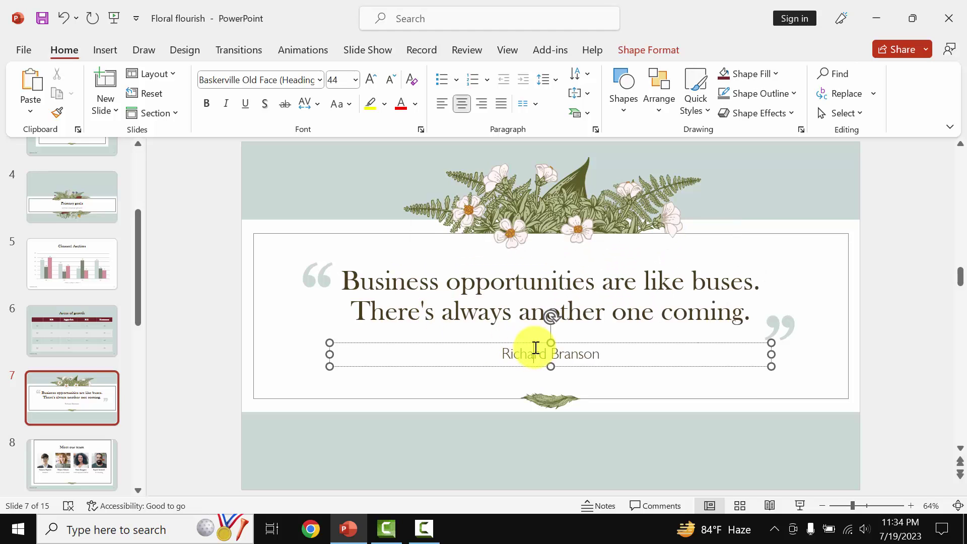
drag(535, 353, 600, 355)
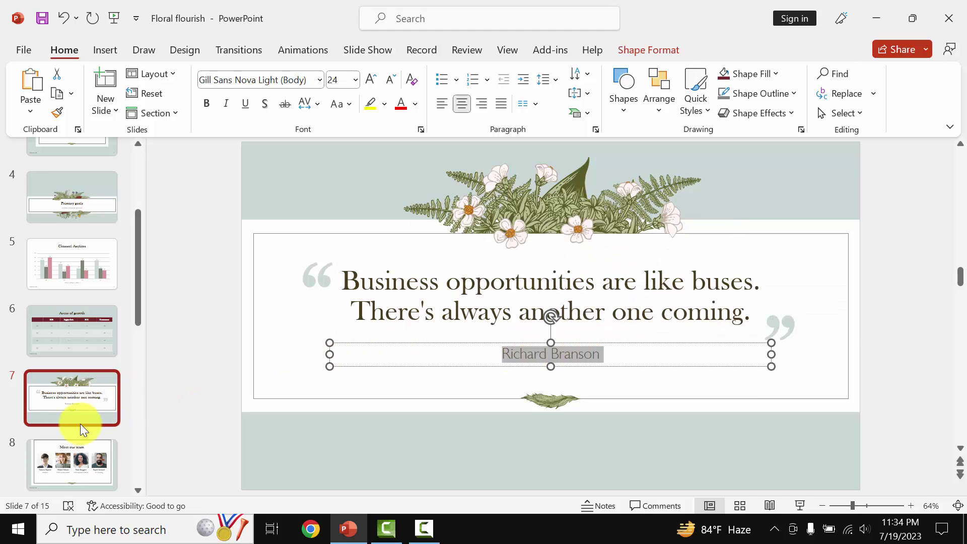
click(63, 475)
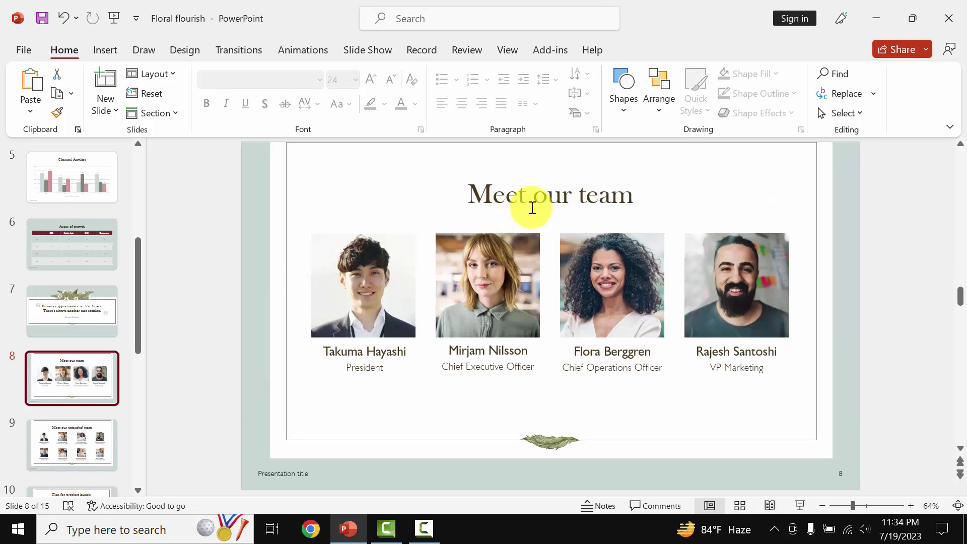
click(545, 199)
triple_click(544, 199)
click(419, 208)
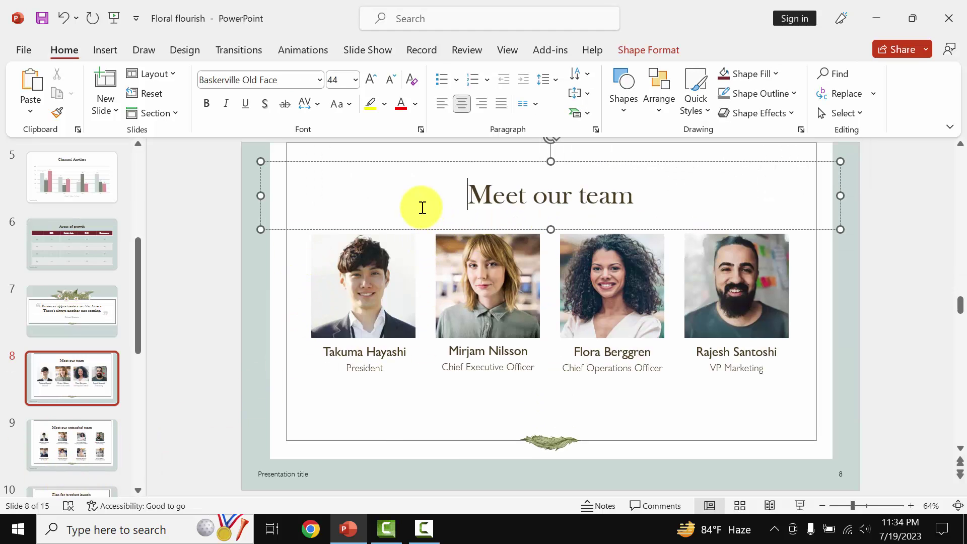
click(372, 291)
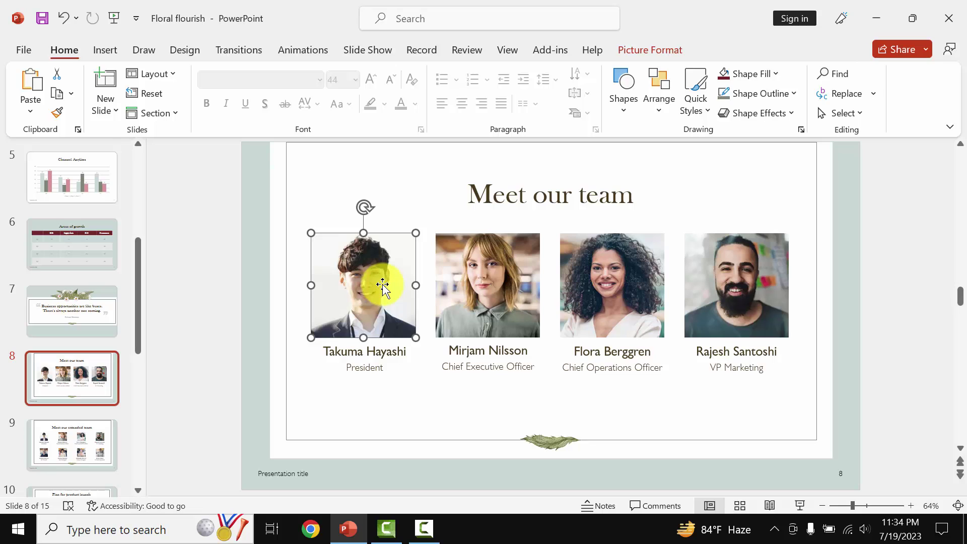
double_click(383, 286)
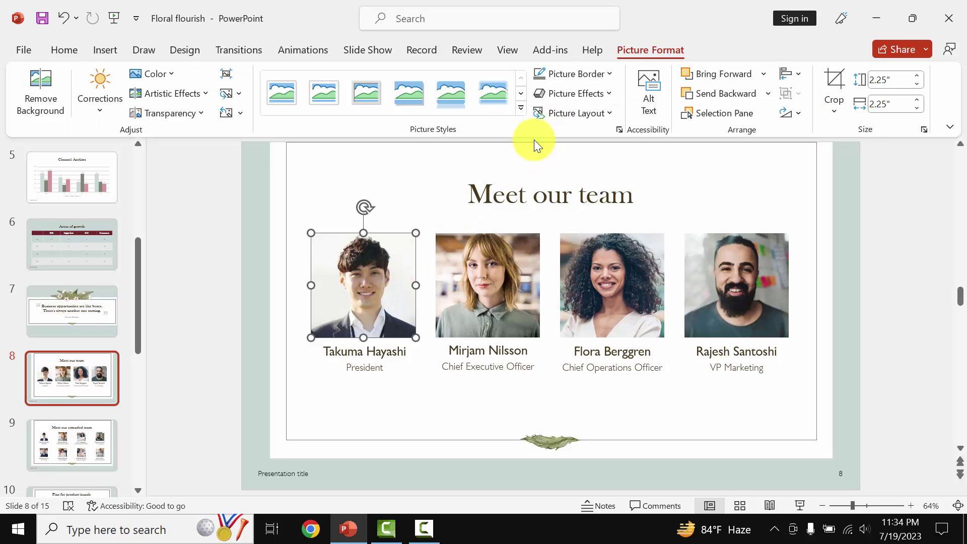
click(495, 293)
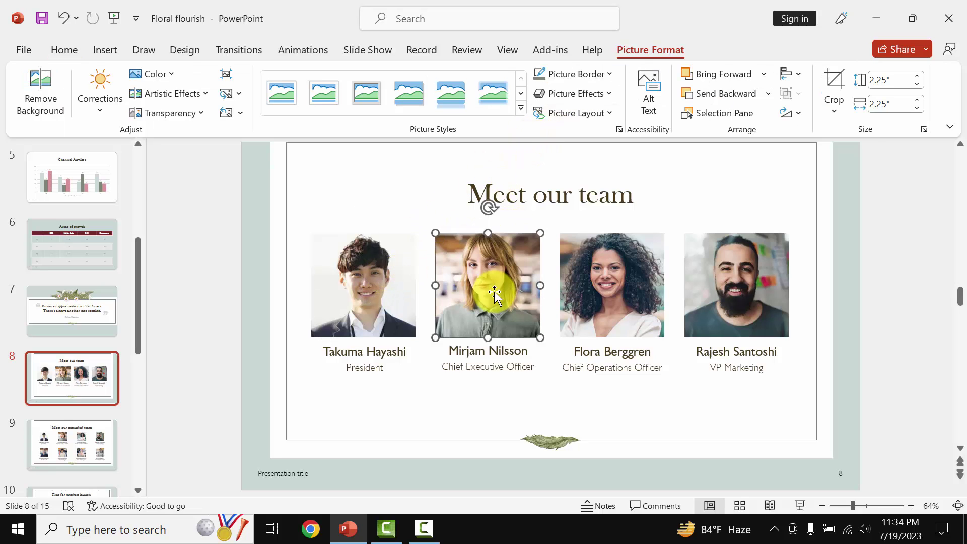
click(611, 280)
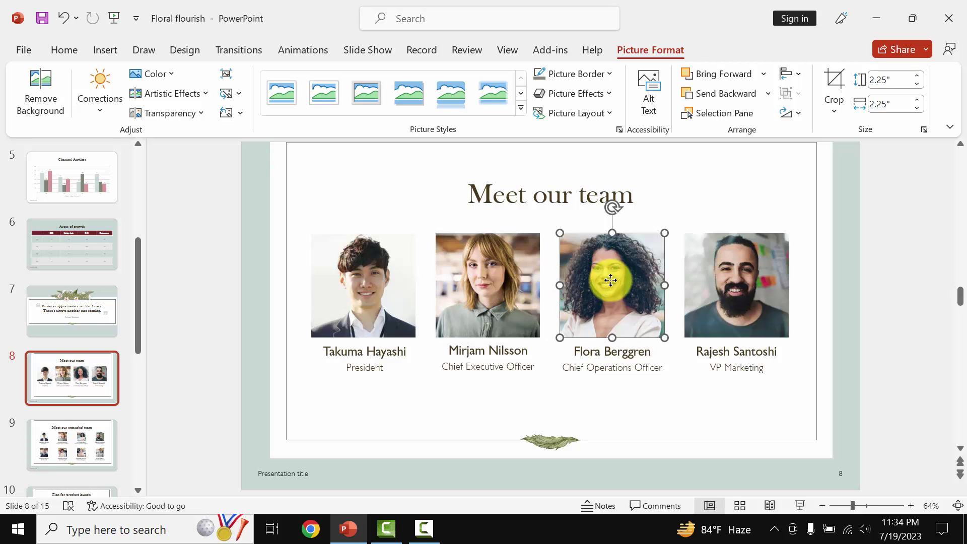
click(761, 276)
click(743, 351)
double_click(743, 351)
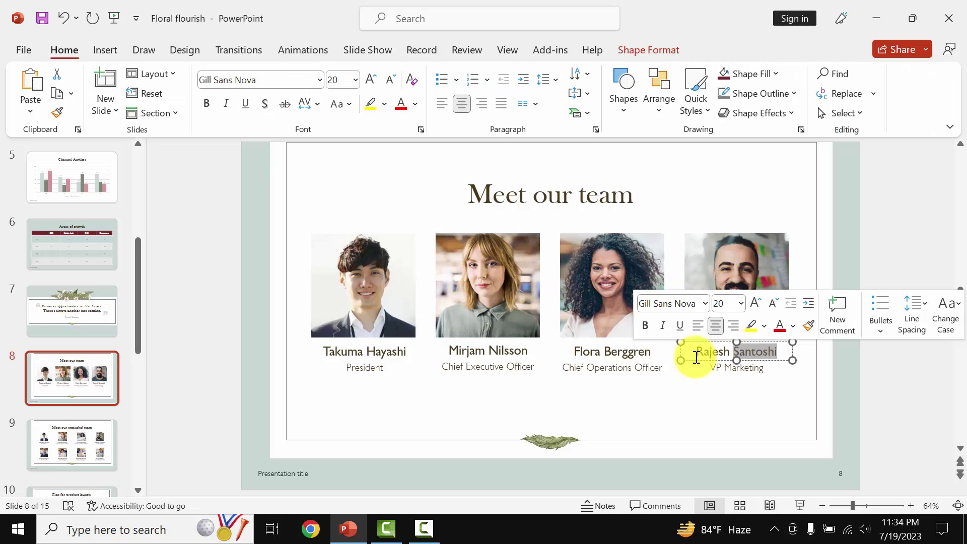
click(753, 278)
click(598, 366)
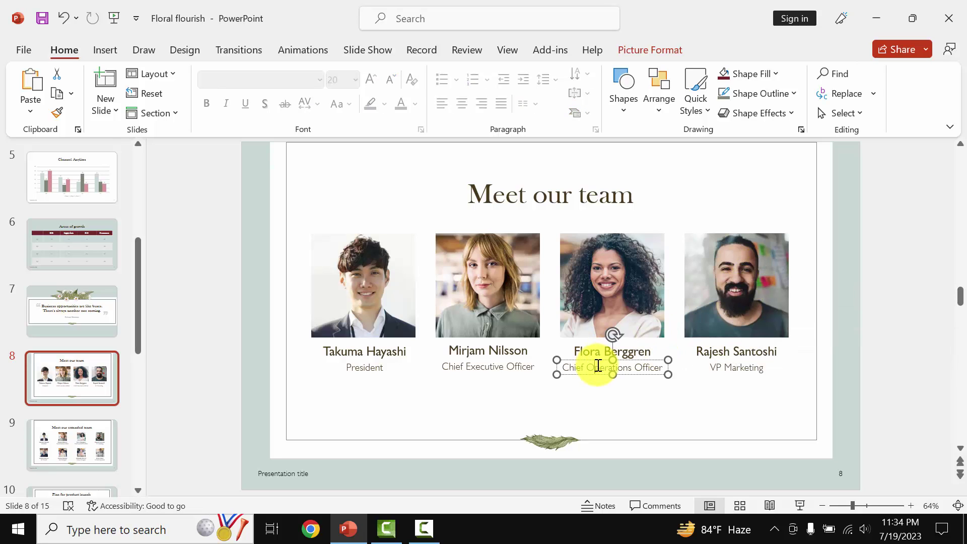
click(504, 352)
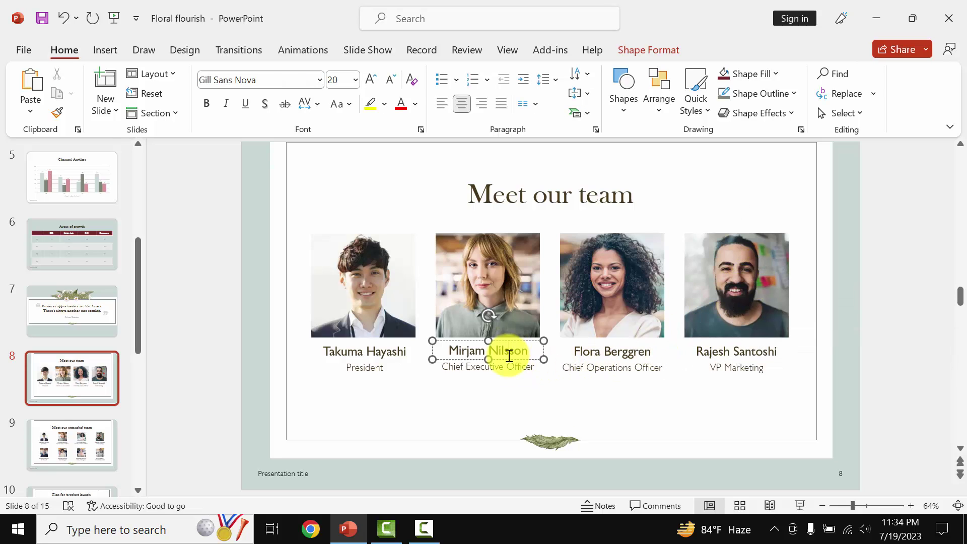
click(384, 350)
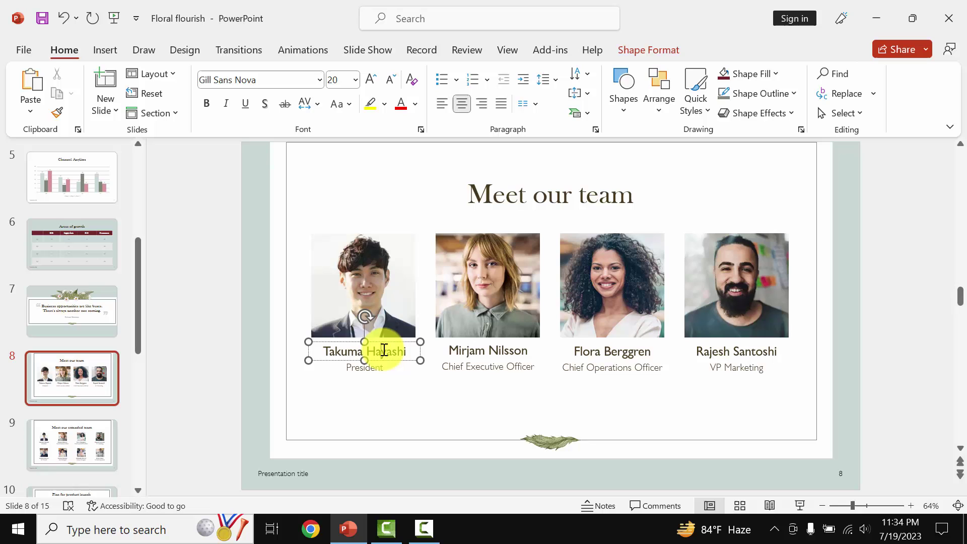
Open slide 9, the extended team slide, and select most of its title text
click(80, 437)
click(429, 193)
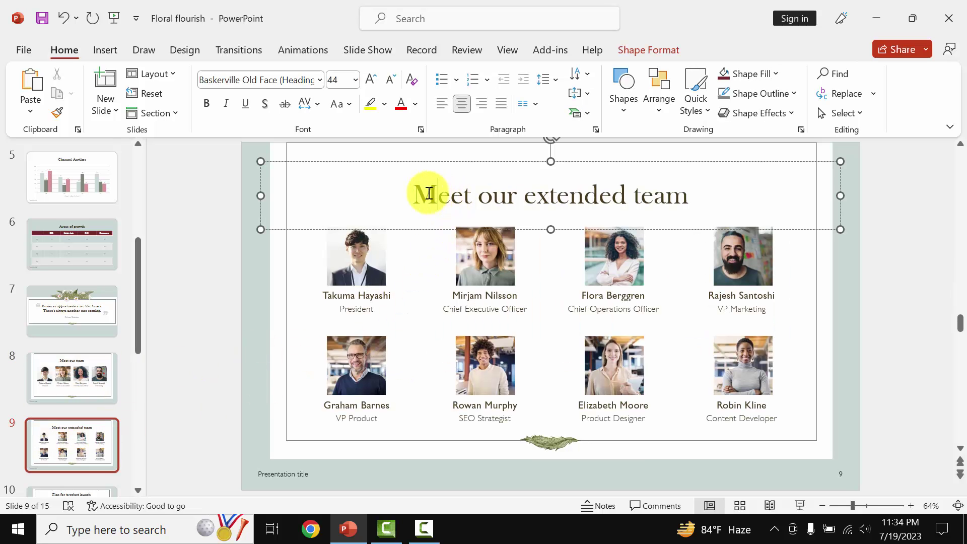
drag(429, 193, 687, 191)
click(666, 196)
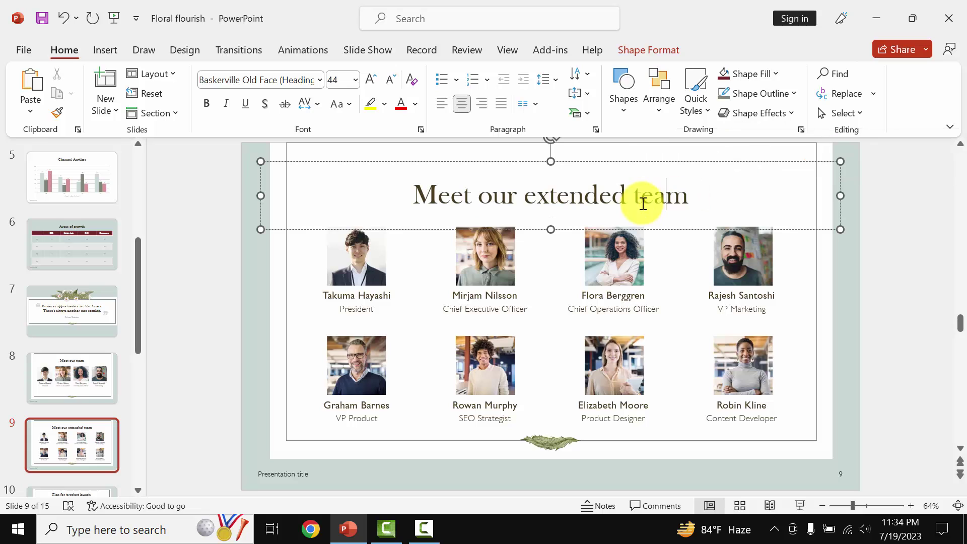
Select each of the four team members' photos and caption boxes in turn, then scroll the thumbnails down
click(603, 274)
click(614, 308)
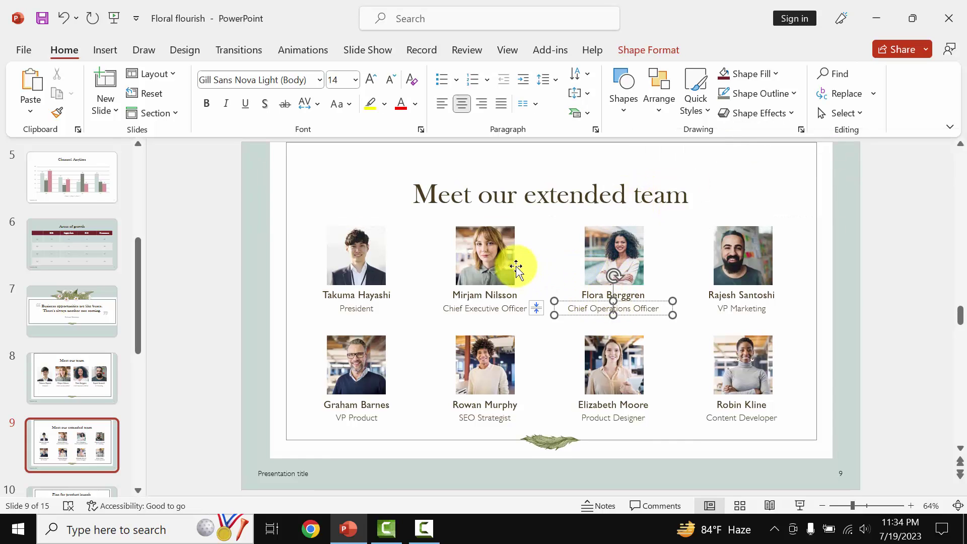
click(510, 270)
click(486, 308)
click(367, 259)
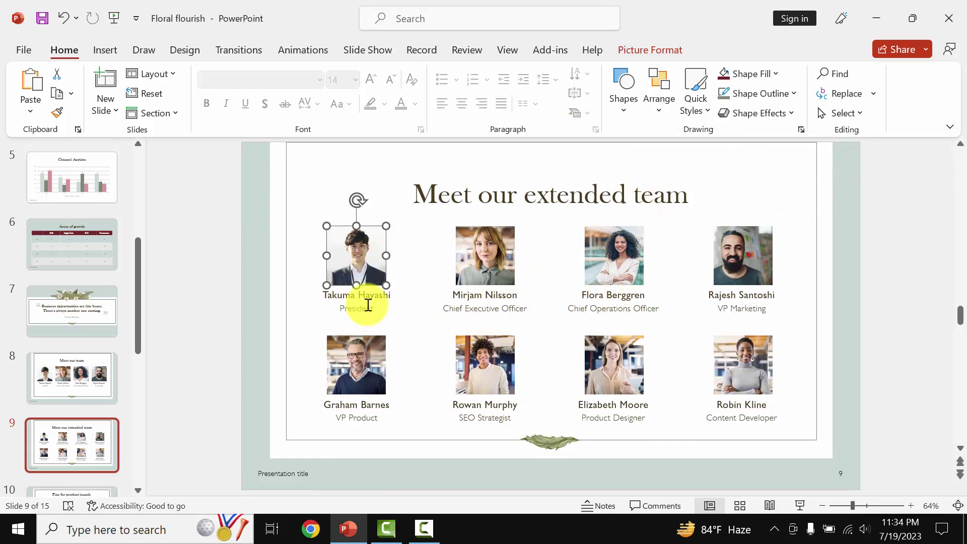
click(369, 305)
click(359, 385)
click(361, 406)
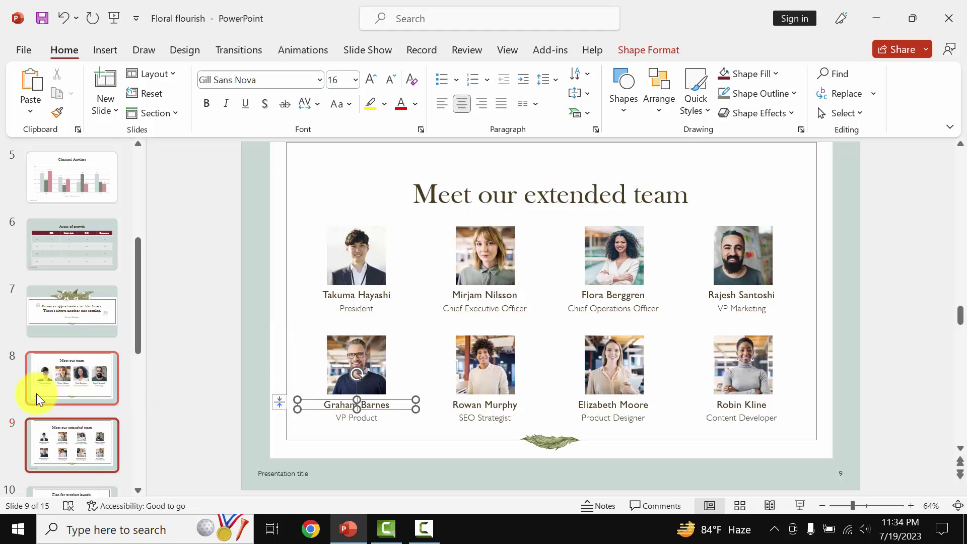
scroll(38, 393, down, 3)
scroll(41, 389, down, 3)
Open slide 10 and select the whole 'Plan for product launch' title
click(101, 346)
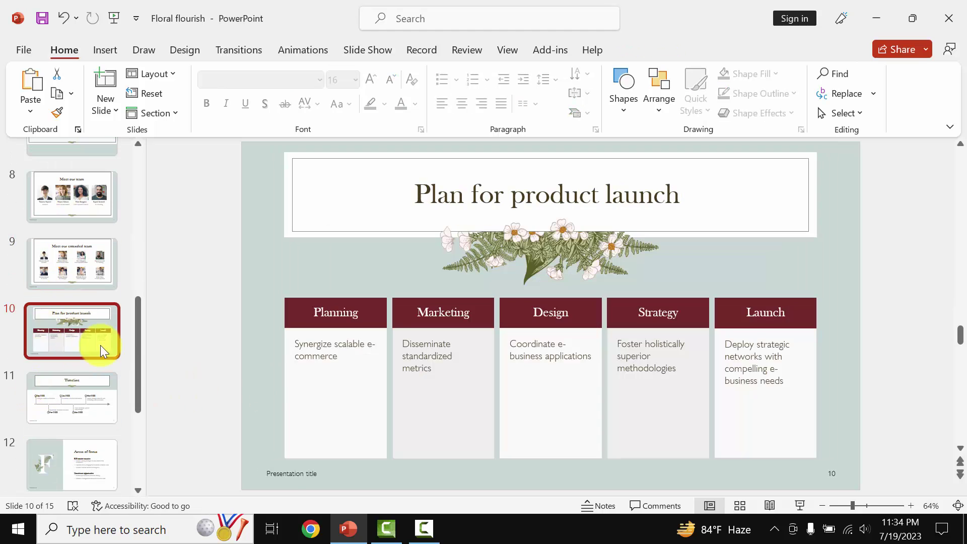
triple_click(477, 196)
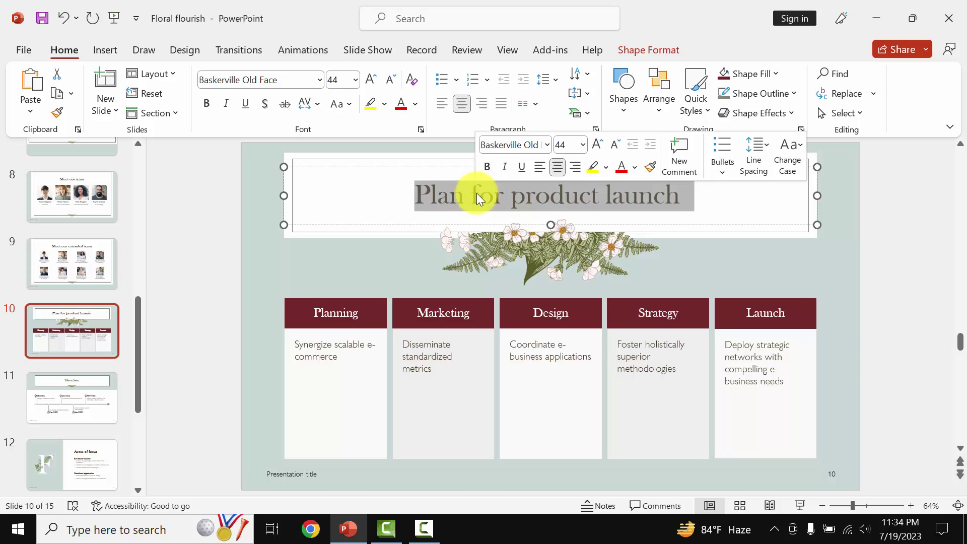
click(537, 235)
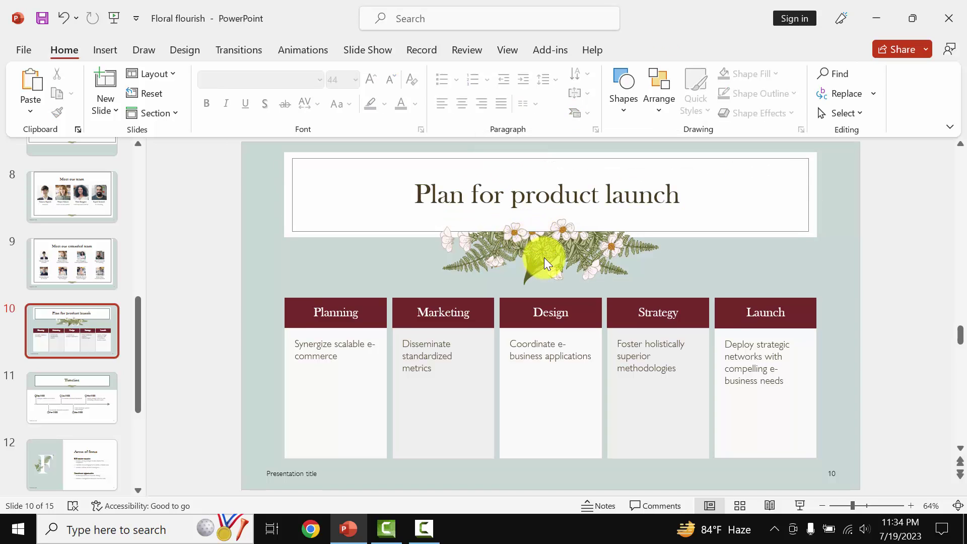
Inspect the launch plan graphic's Marketing and Planning boxes, then move to slide 11, Timeline
click(552, 341)
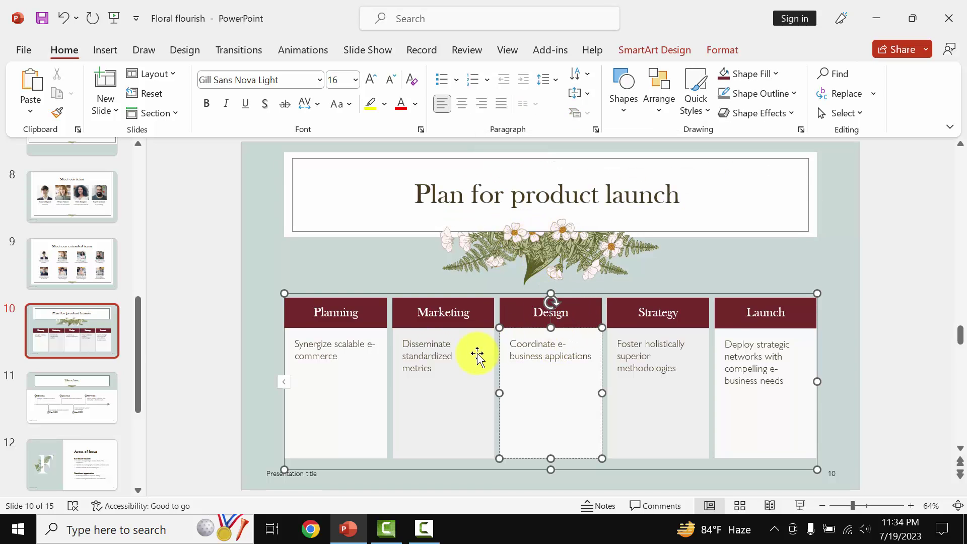
double_click(417, 348)
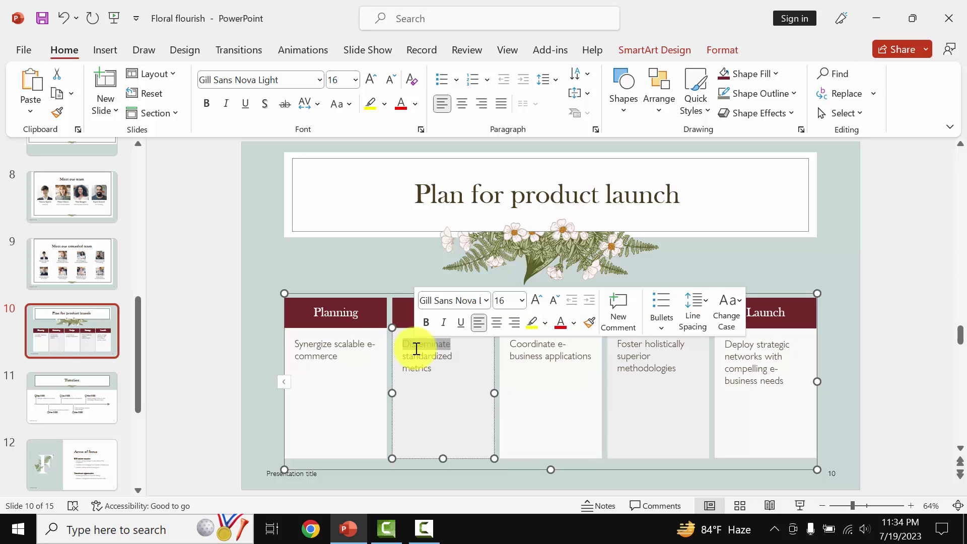
click(343, 343)
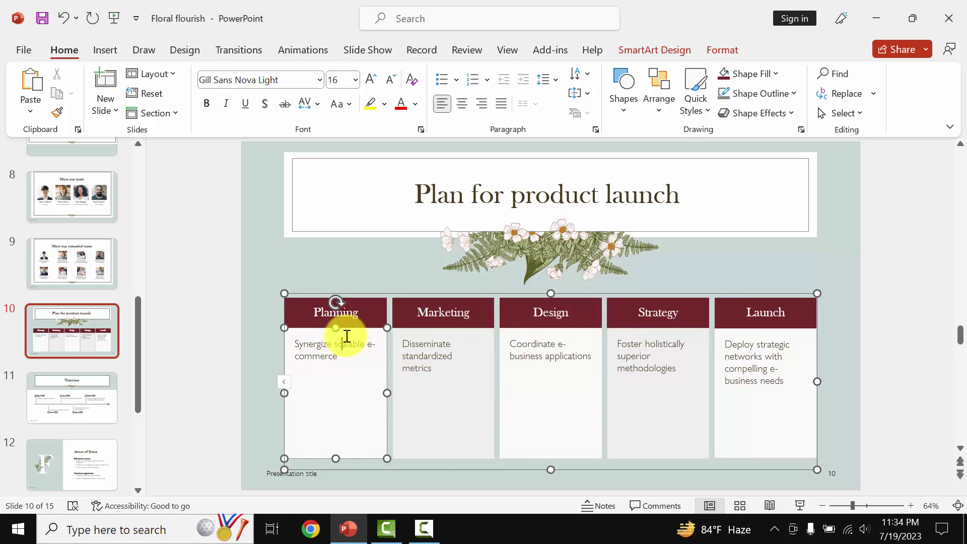
click(446, 294)
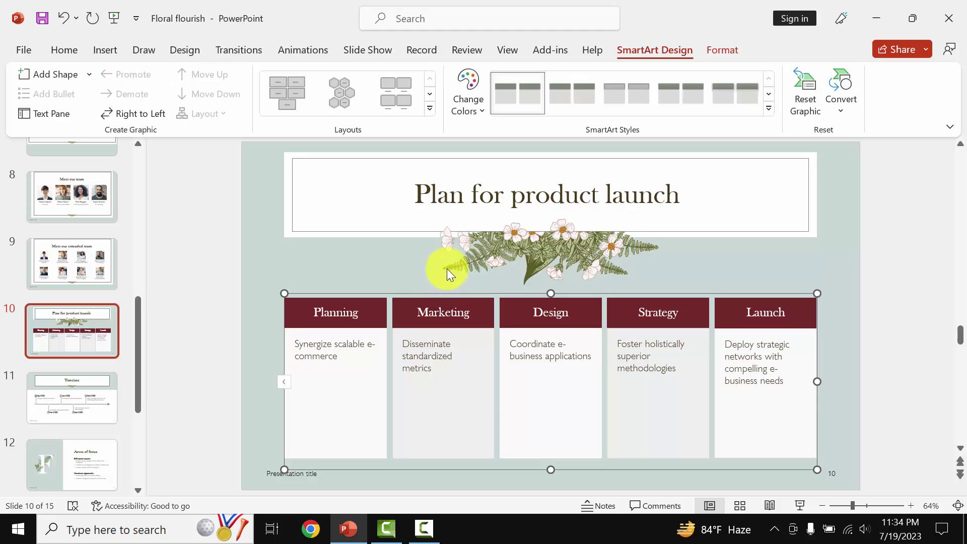
click(80, 407)
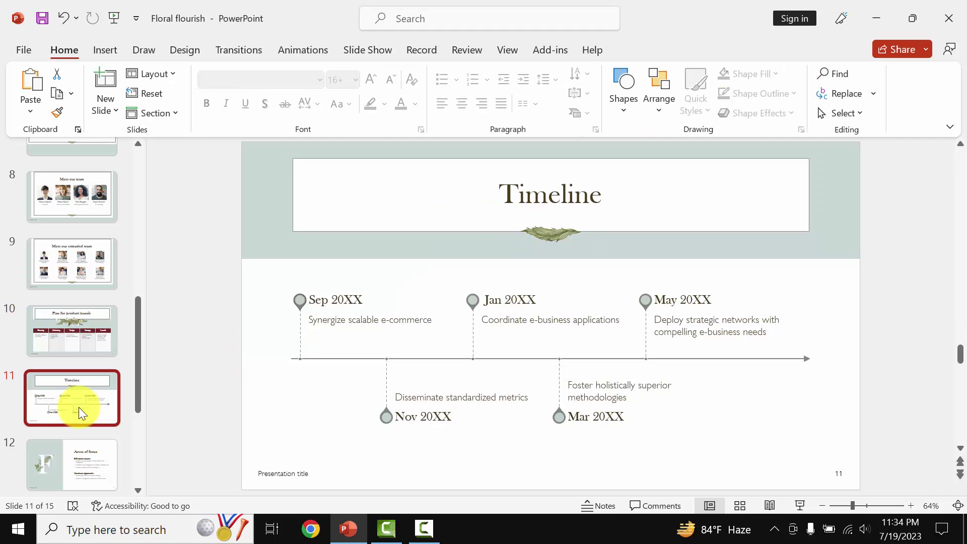
double_click(561, 188)
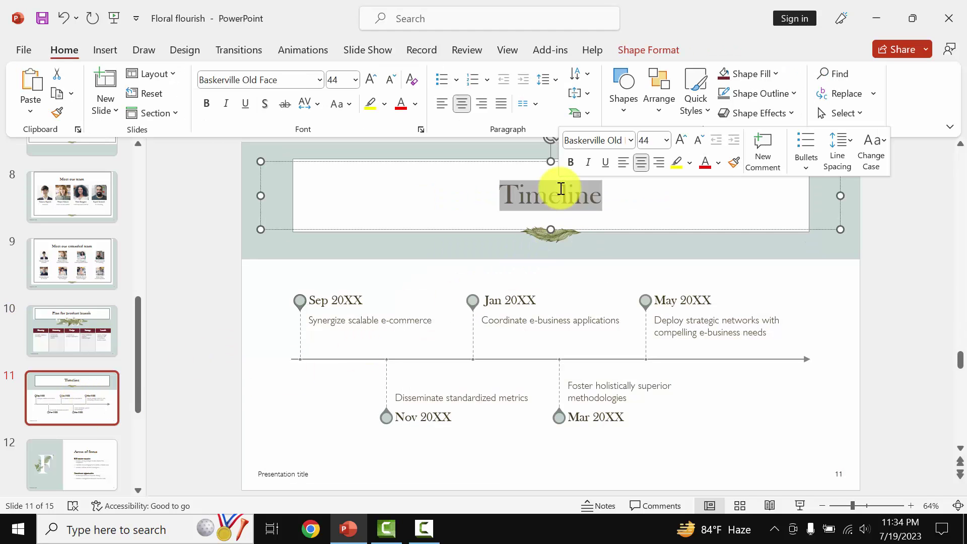
click(555, 231)
click(556, 236)
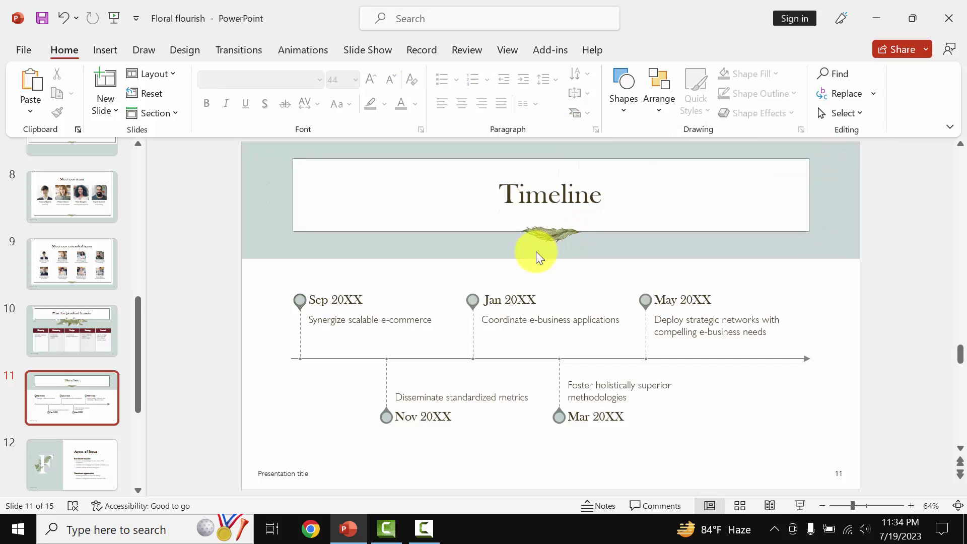
click(520, 315)
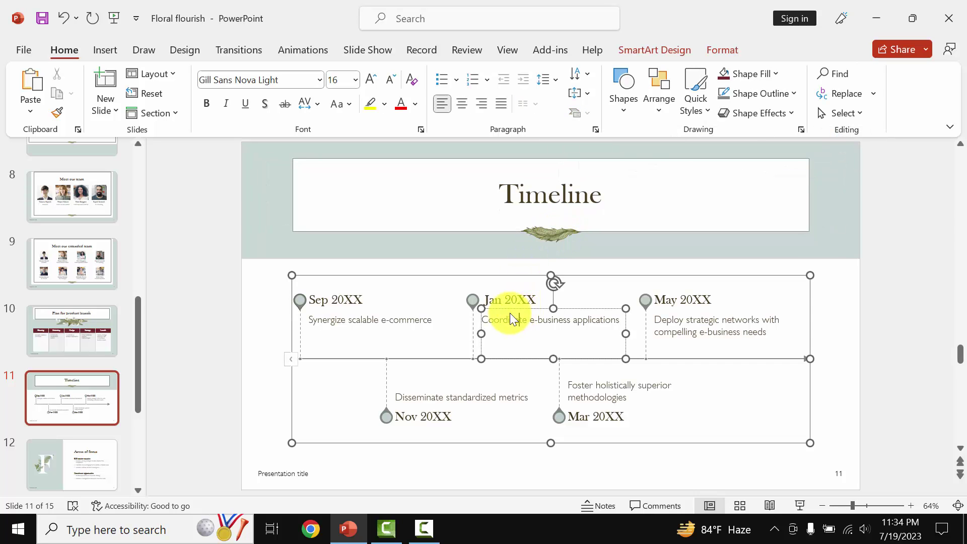
click(412, 316)
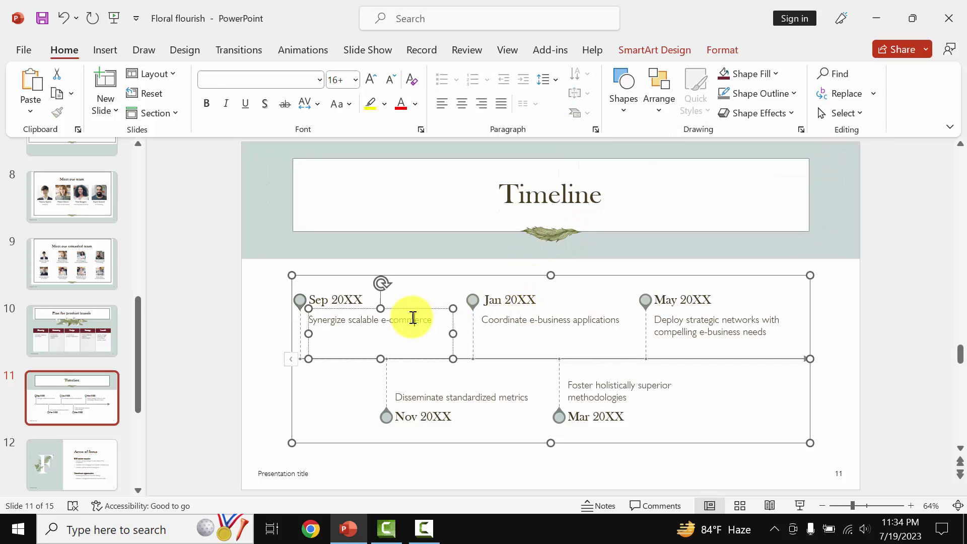
click(665, 316)
click(646, 301)
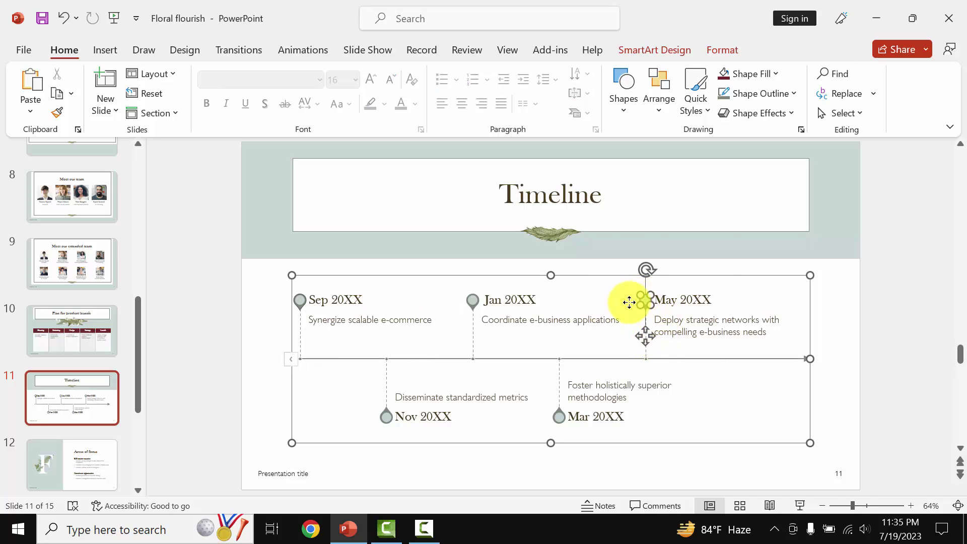
drag(629, 302, 611, 305)
click(650, 369)
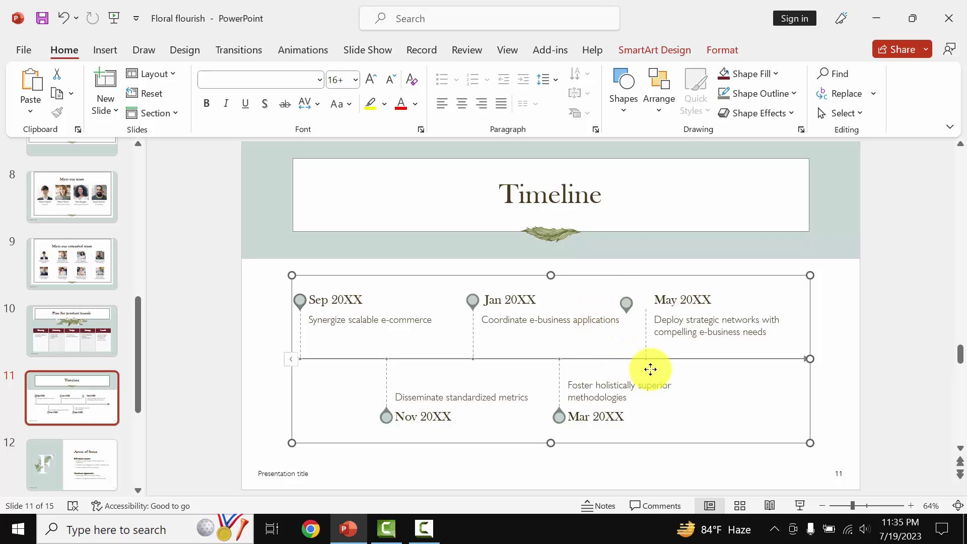
key(ctrl+z)
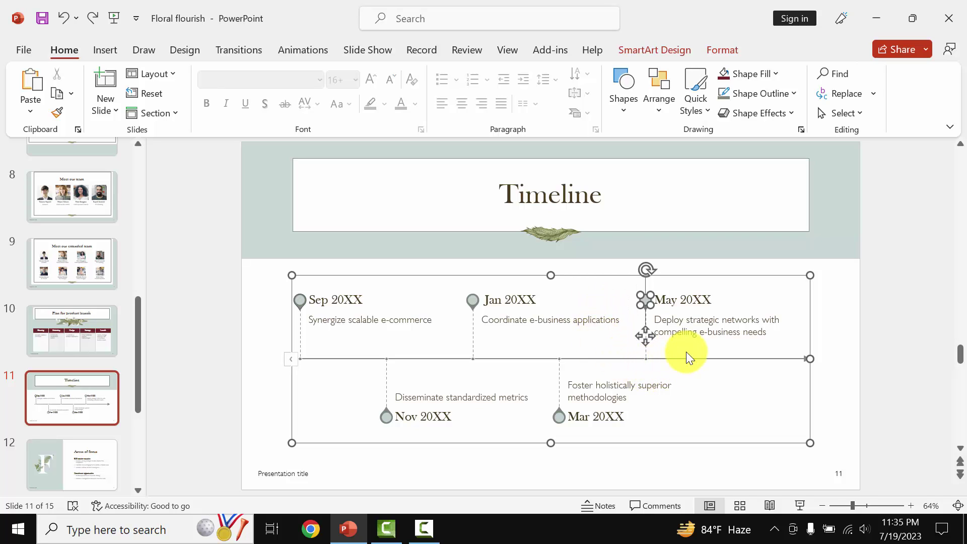
scroll(96, 406, down, 3)
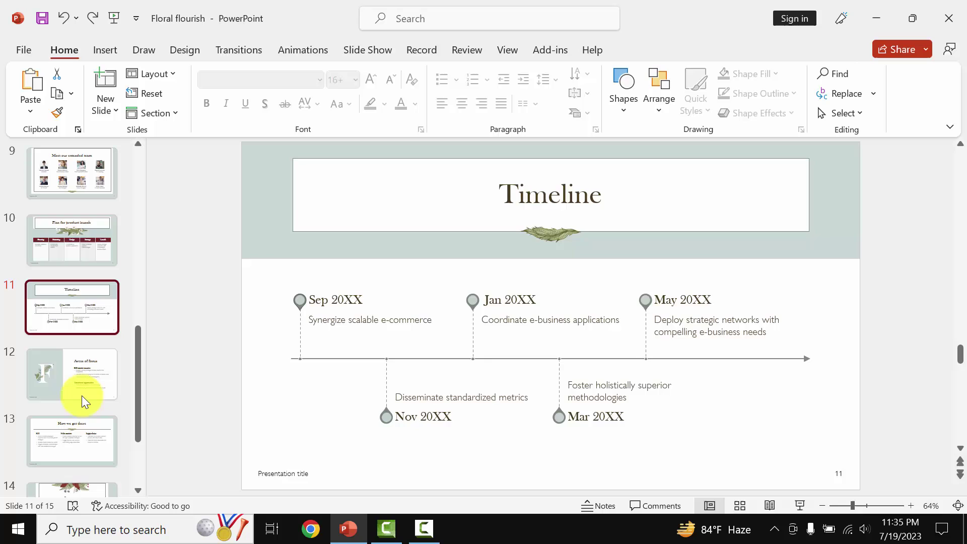
On slide 12, Areas of focus, replace the big decorative letter F with E
click(78, 364)
click(361, 285)
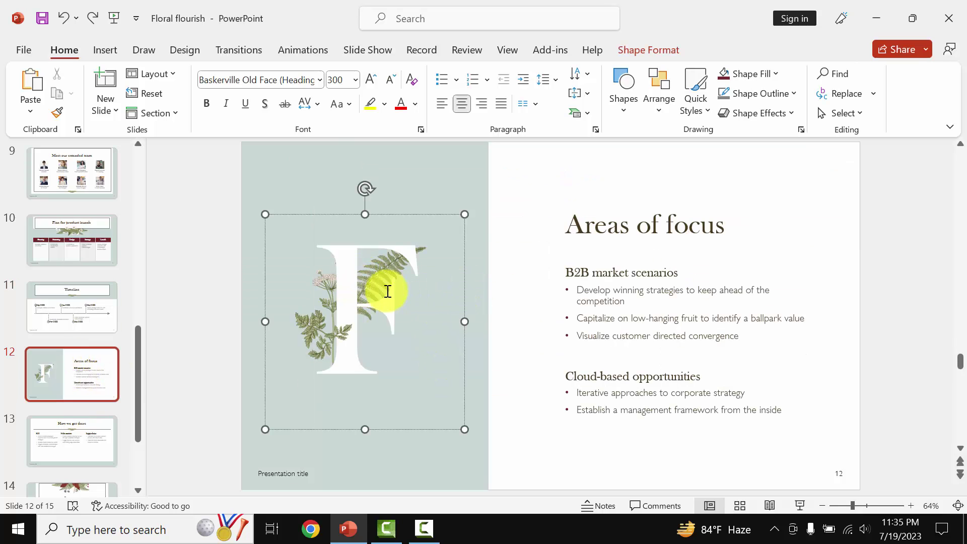
click(384, 287)
double_click(337, 293)
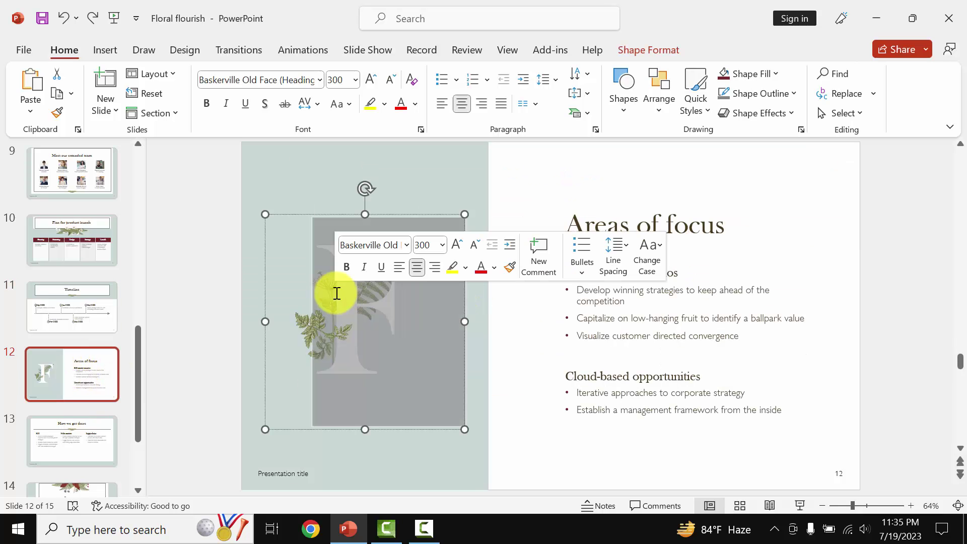
text(B)
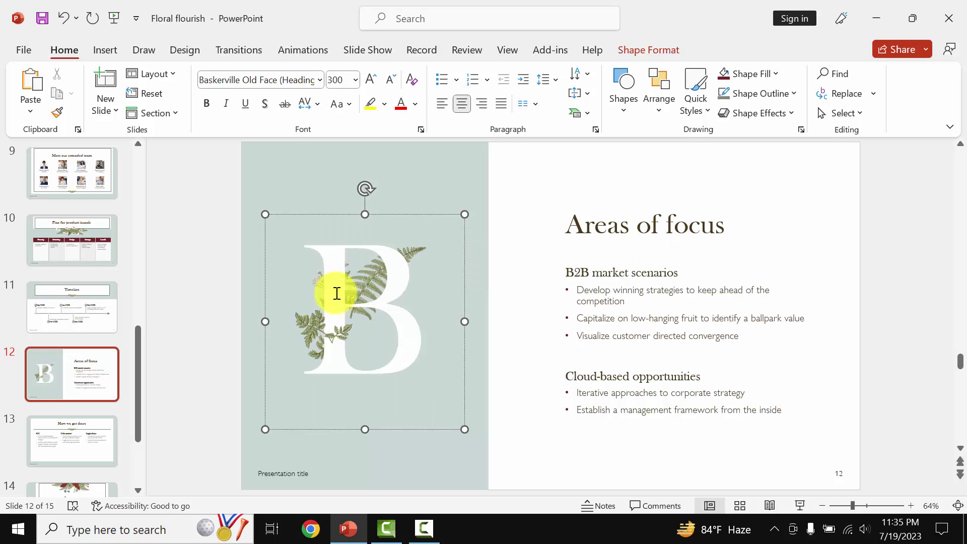
key(BackSpace)
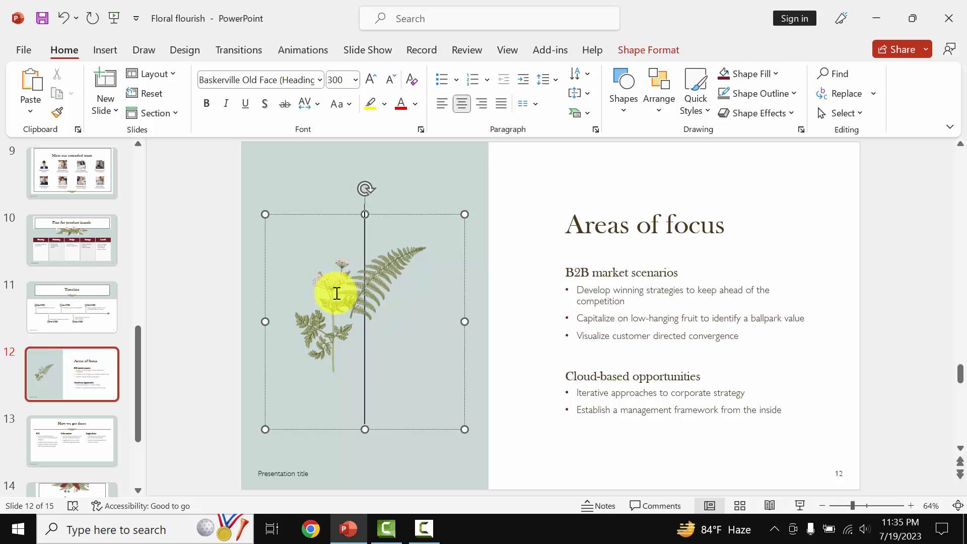
text(S)
key(BackSpace)
text(E$)
key(BackSpace)
key(BackSpace)
text(E)
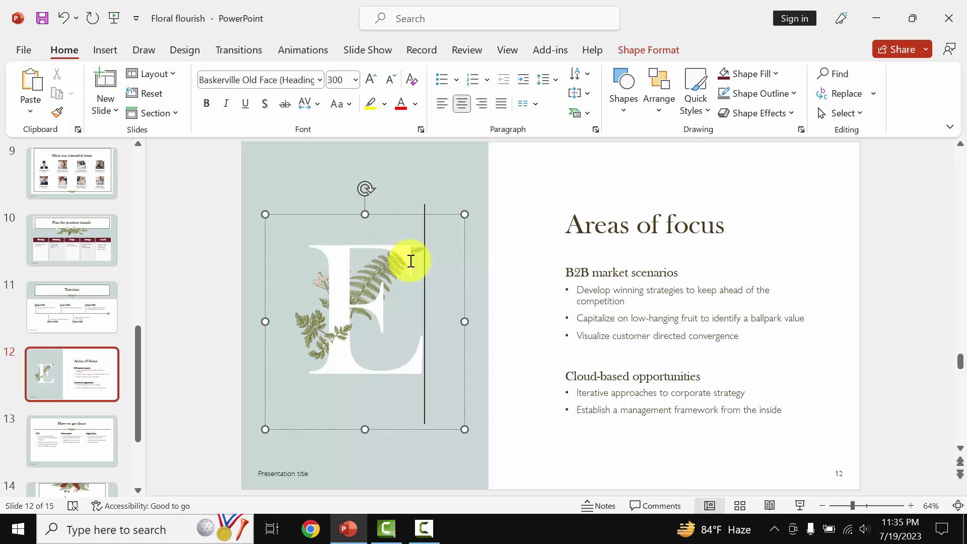
Select the word 'Areas' in the title, then the B2B market scenarios bullet list
click(609, 216)
double_click(626, 223)
click(705, 310)
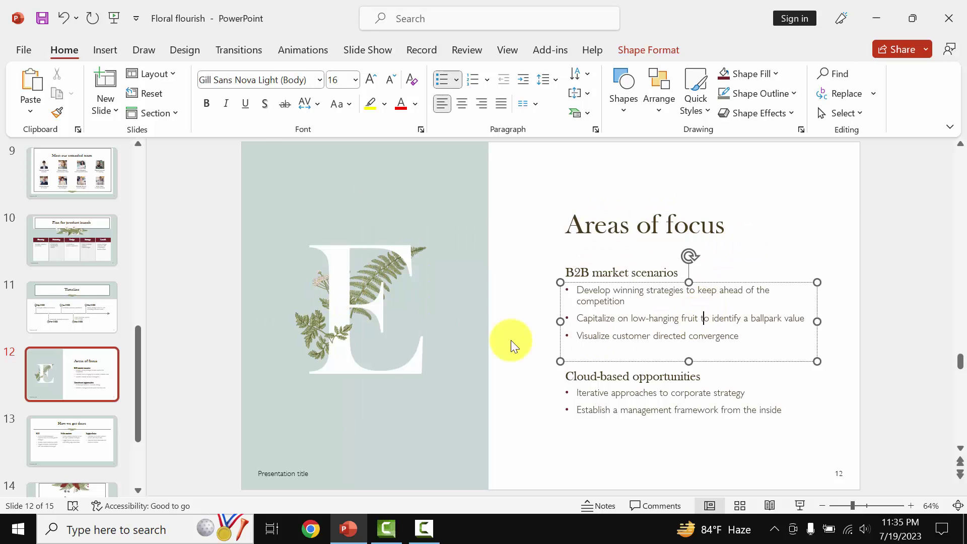
Go to the final slide and select the 'Thank you' heading text
click(118, 431)
scroll(410, 324, down, 1)
scroll(417, 324, down, 1)
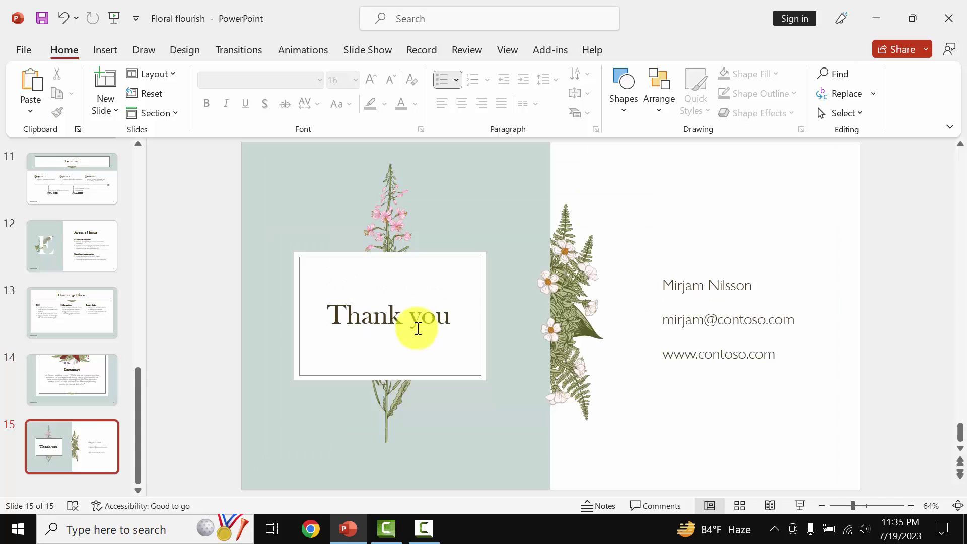
double_click(423, 313)
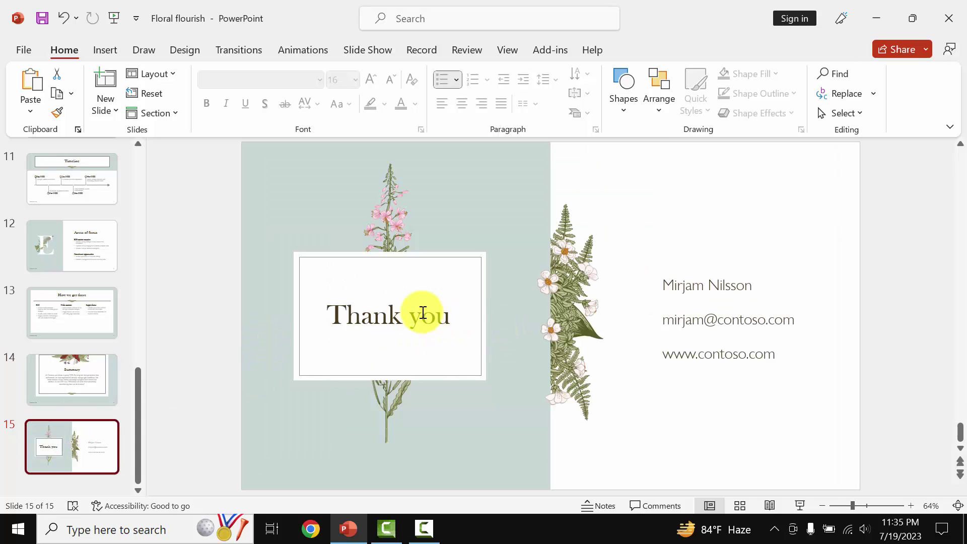
drag(329, 314, 481, 322)
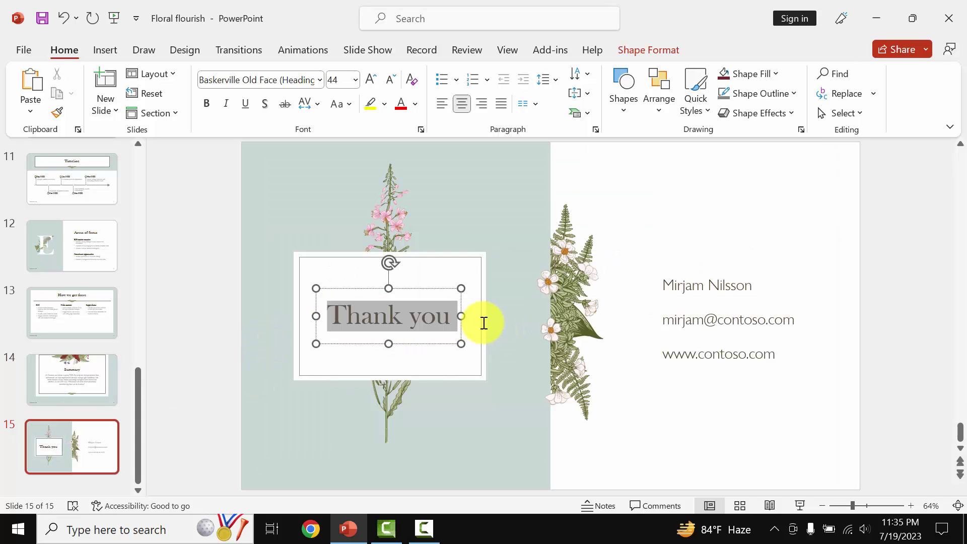
Look over the contact details lines without editing, then return to slide 11, Timeline
click(417, 397)
click(691, 283)
click(699, 354)
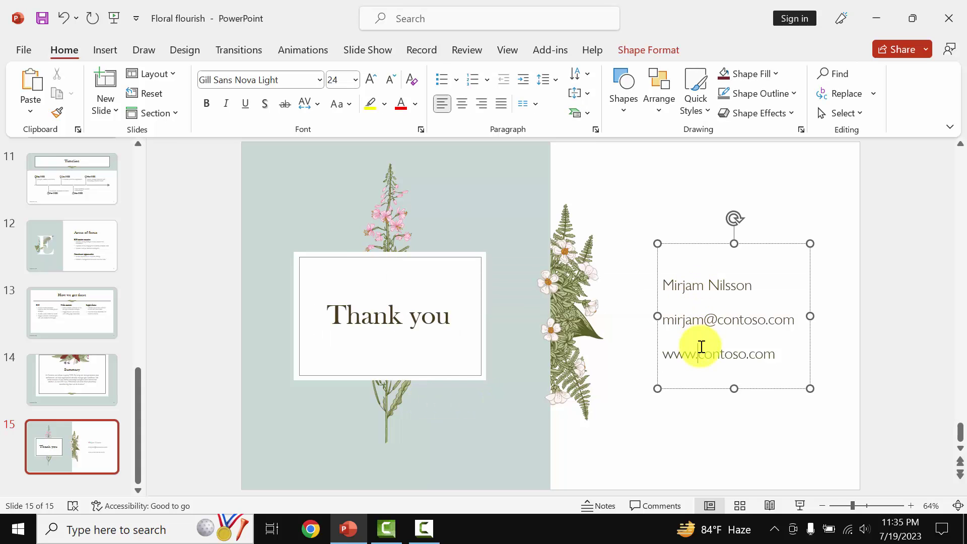
click(731, 324)
click(541, 372)
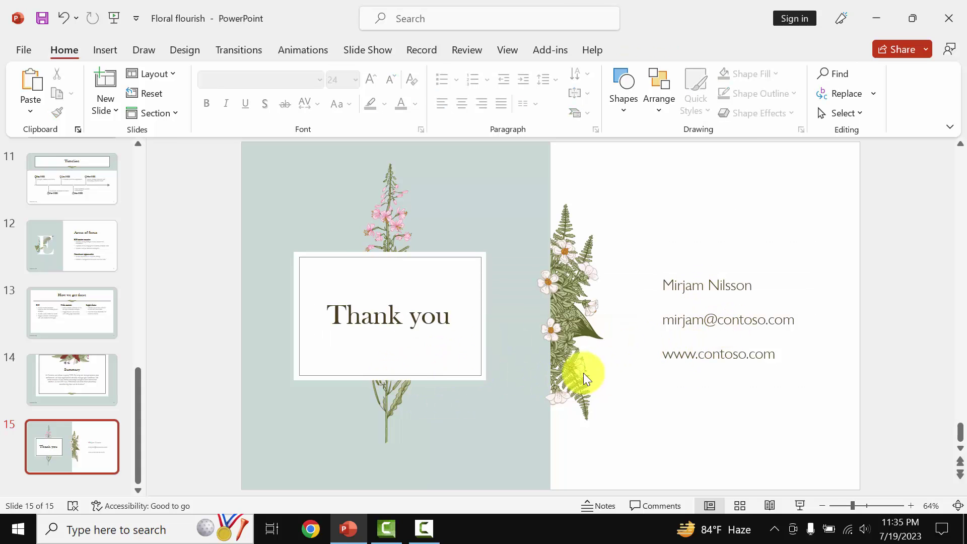
key(Page_Up)
key(Page_Up)
key(Page_Up)
key(Page_Up)
Page from the title slide through Agenda, Video Tittle, Primary goals, chart, table and quote slides
scroll(129, 233, up, 3)
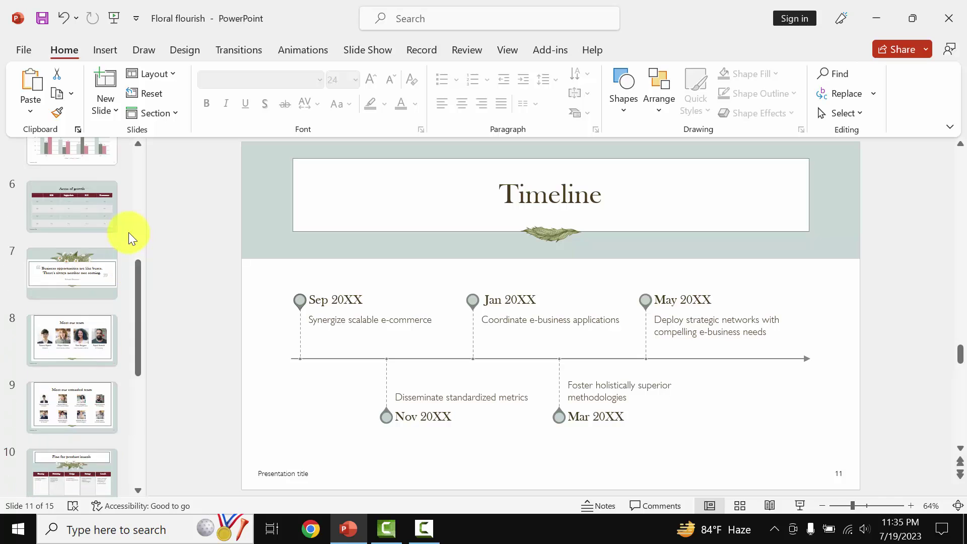
scroll(129, 232, up, 3)
scroll(128, 231, up, 2)
click(102, 178)
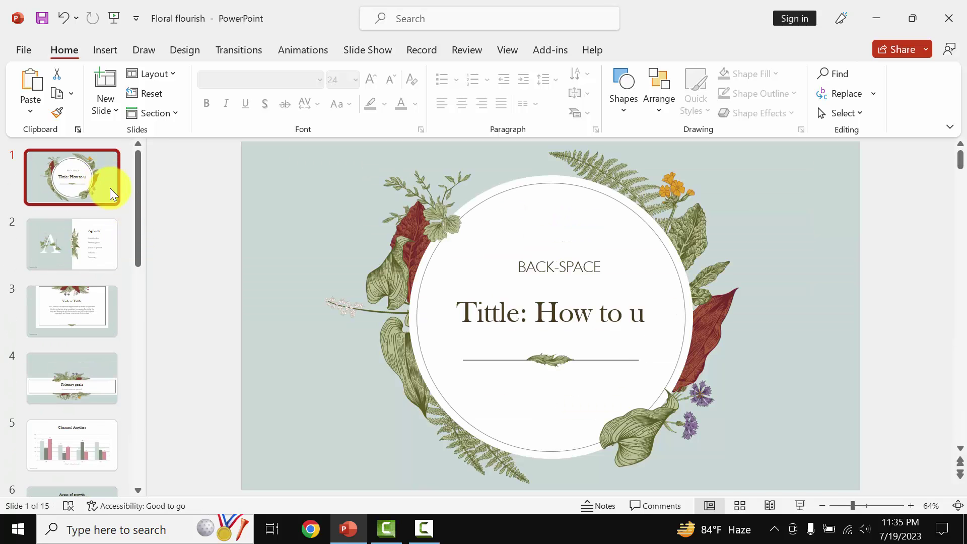
click(87, 252)
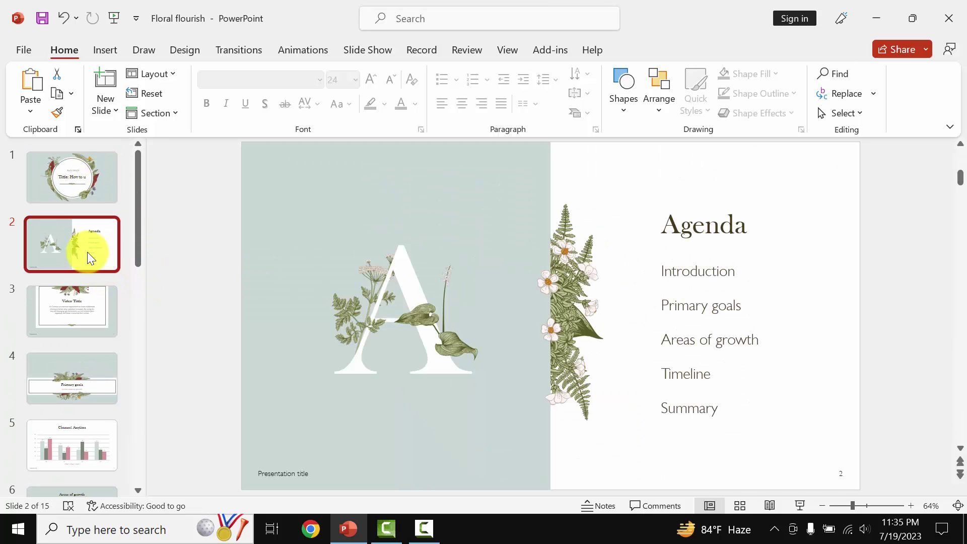
click(72, 307)
click(63, 379)
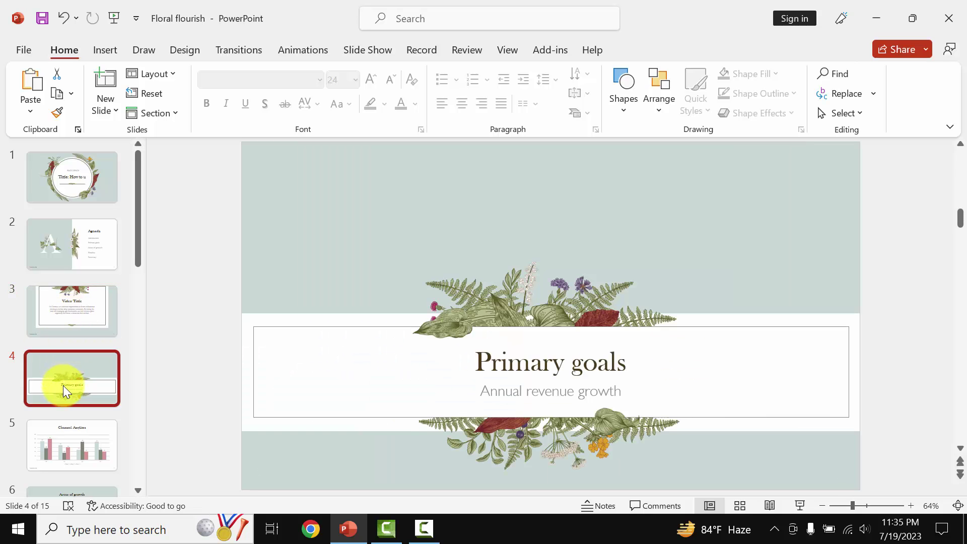
click(62, 441)
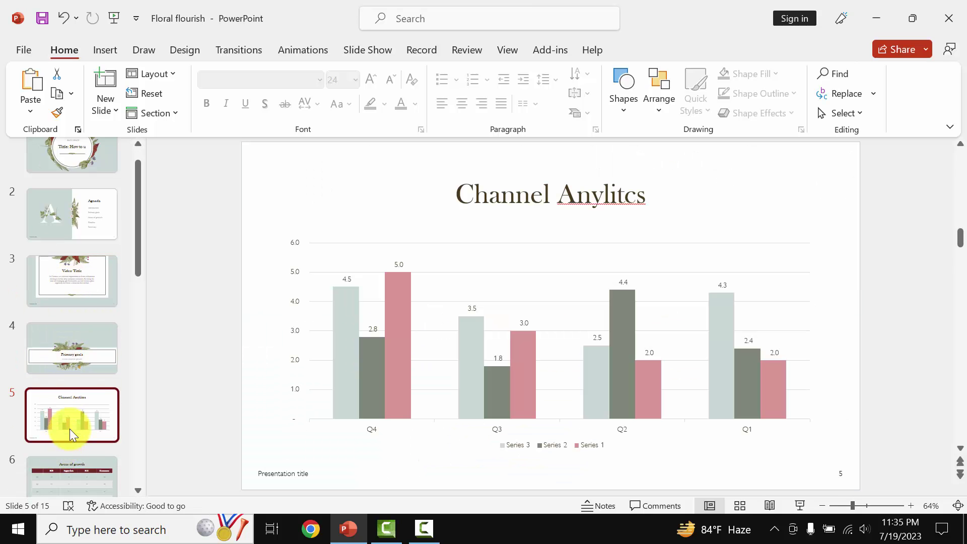
click(68, 465)
click(68, 468)
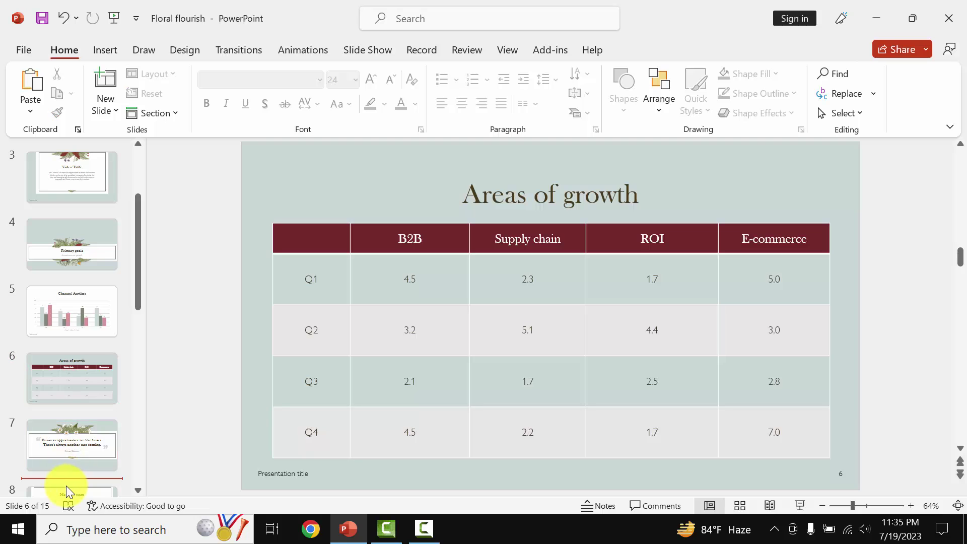
Continue through extended team, Timeline, Areas of focus and Summary, ending on the Thank you slide
scroll(66, 489, down, 2)
click(64, 486)
scroll(126, 411, down, 2)
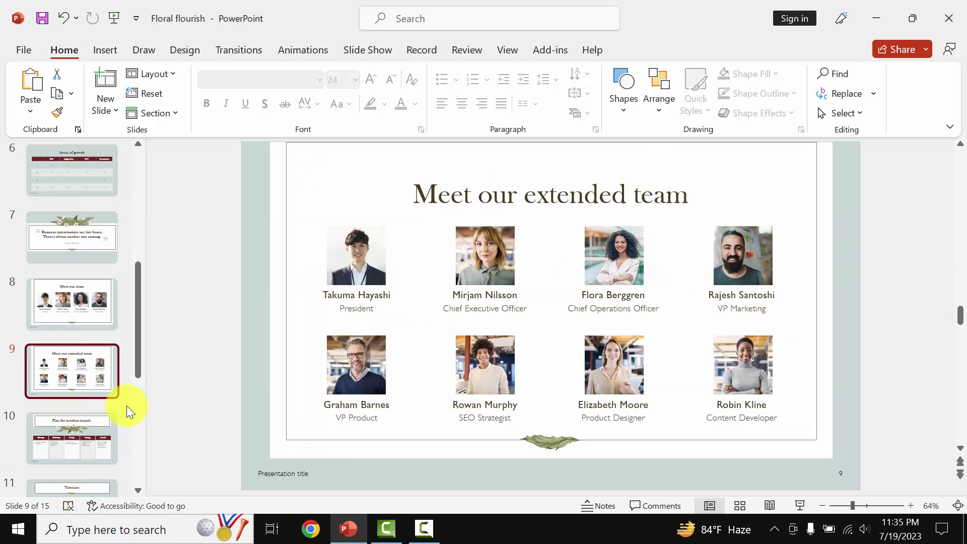
scroll(63, 366, down, 2)
click(63, 422)
click(68, 477)
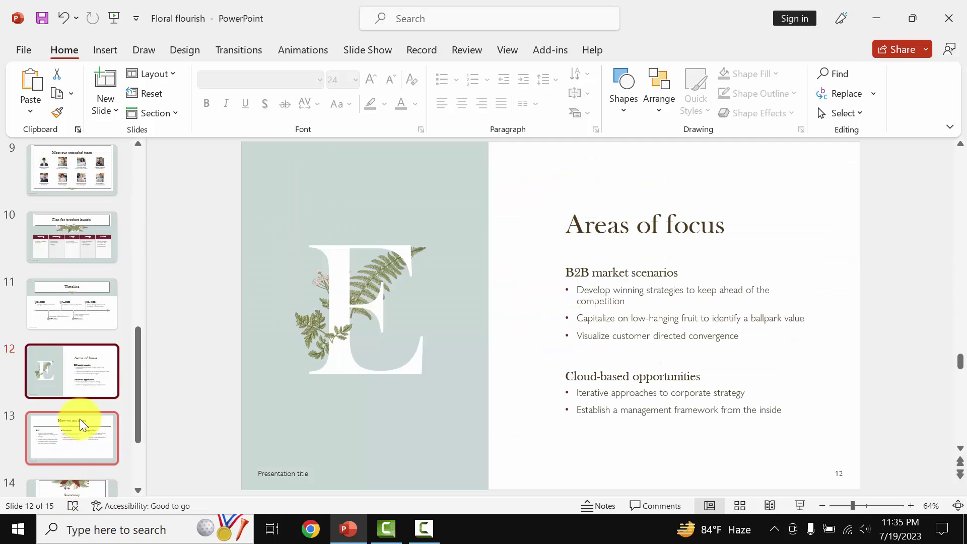
scroll(78, 426, down, 2)
click(76, 433)
scroll(70, 463, down, 2)
scroll(71, 463, down, 1)
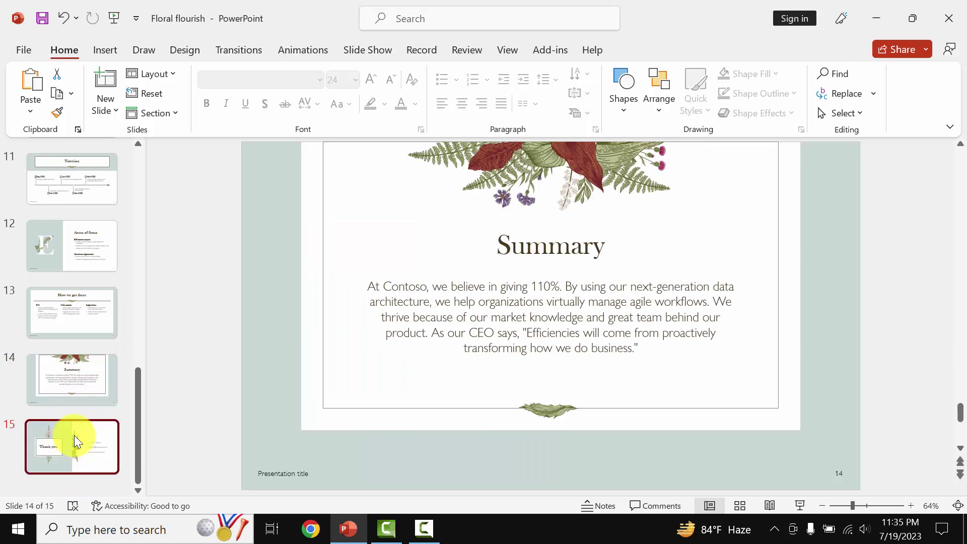
click(74, 435)
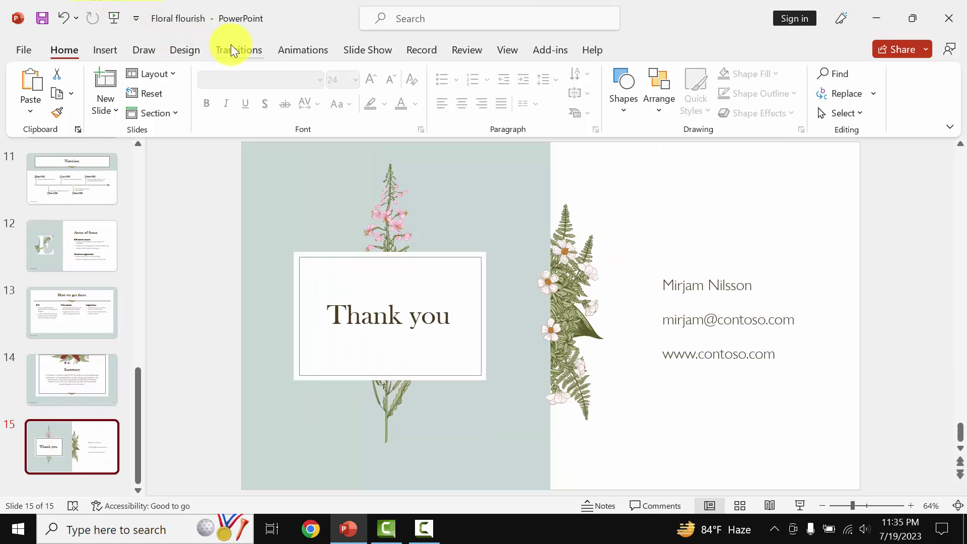
Start the slide show with F5 and advance from the title slide to the quote slide
key(F5)
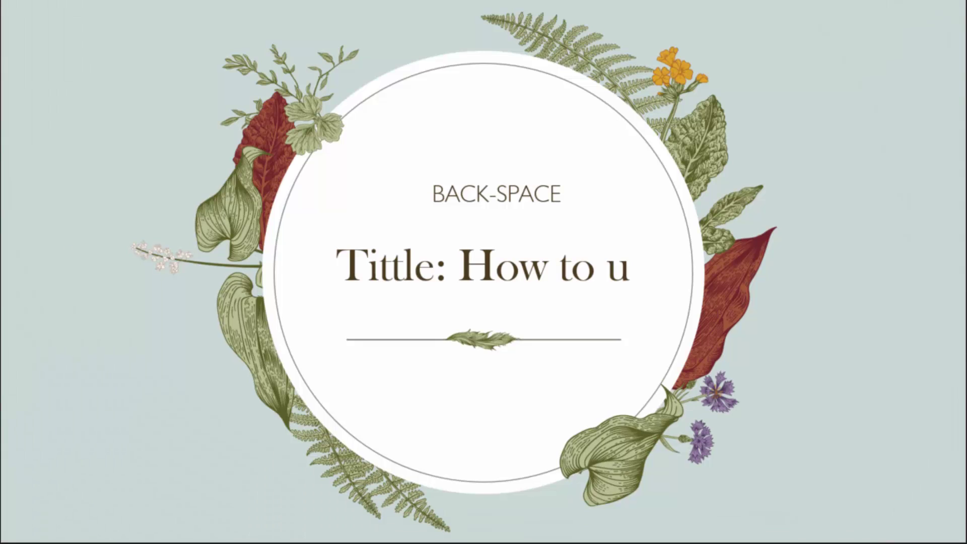
key(Right)
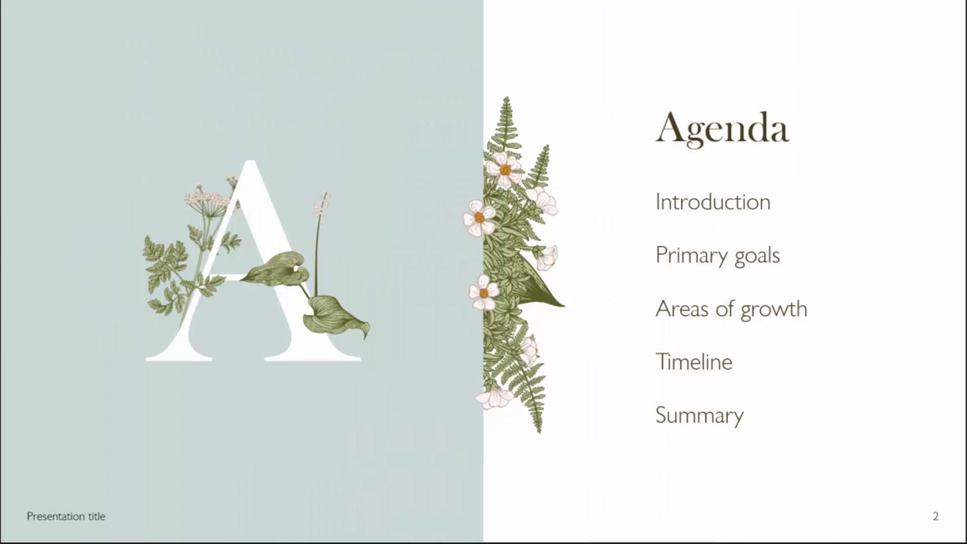
key(Right)
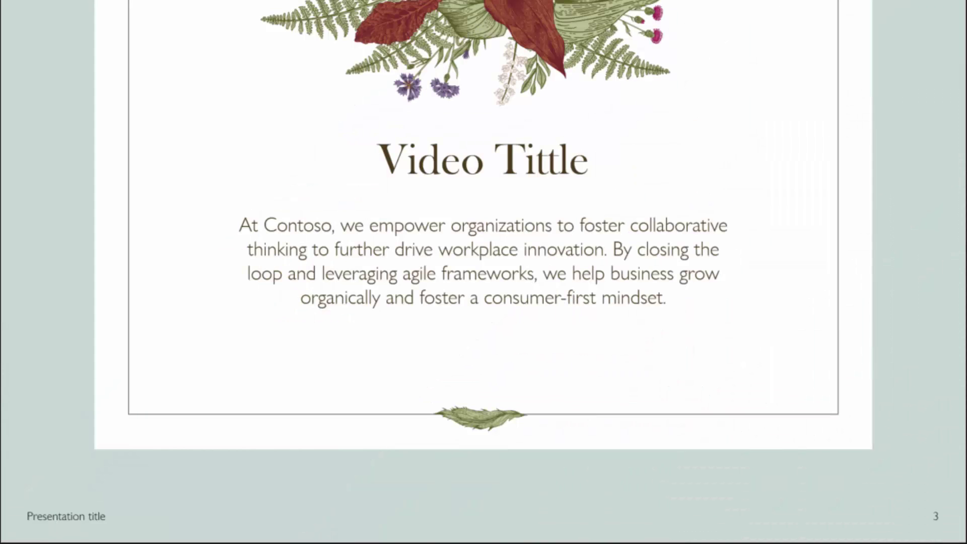
key(Right)
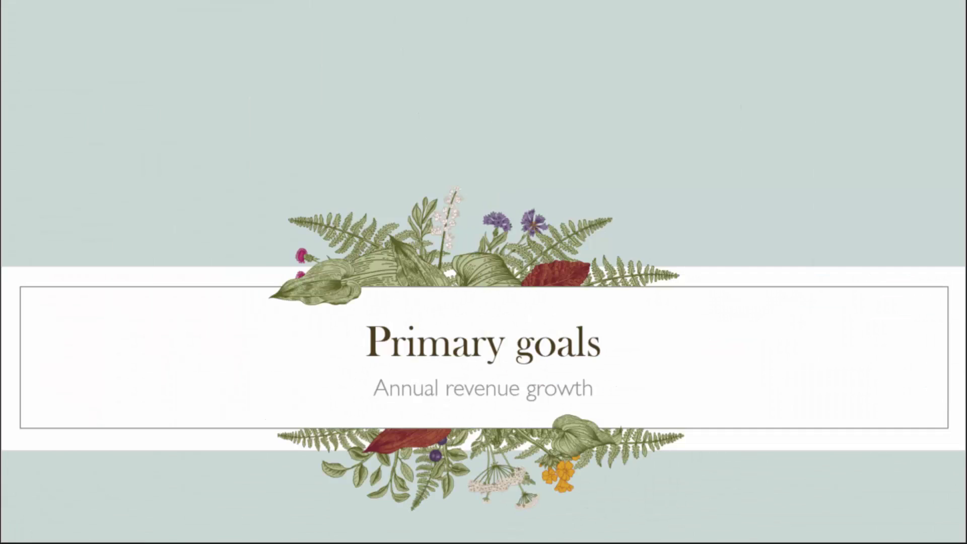
key(Right)
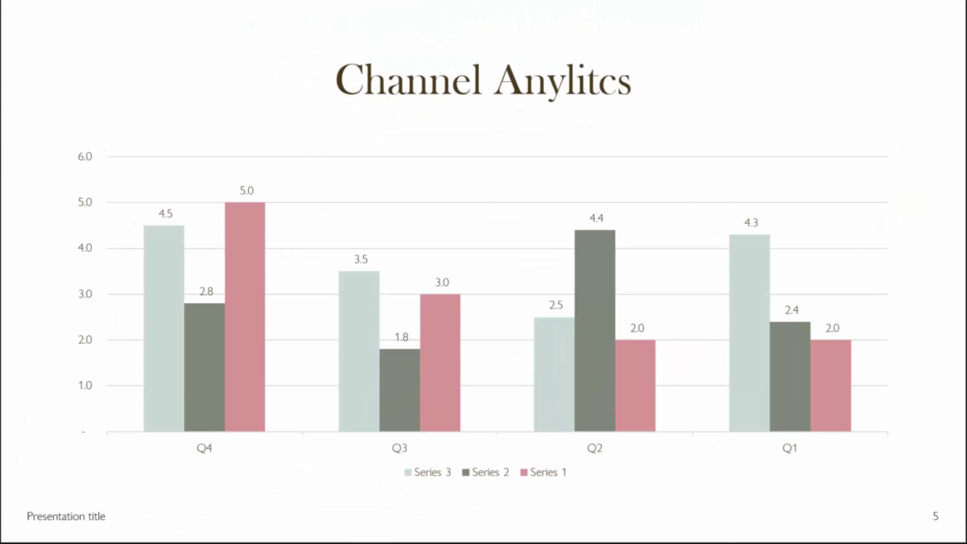
key(Right)
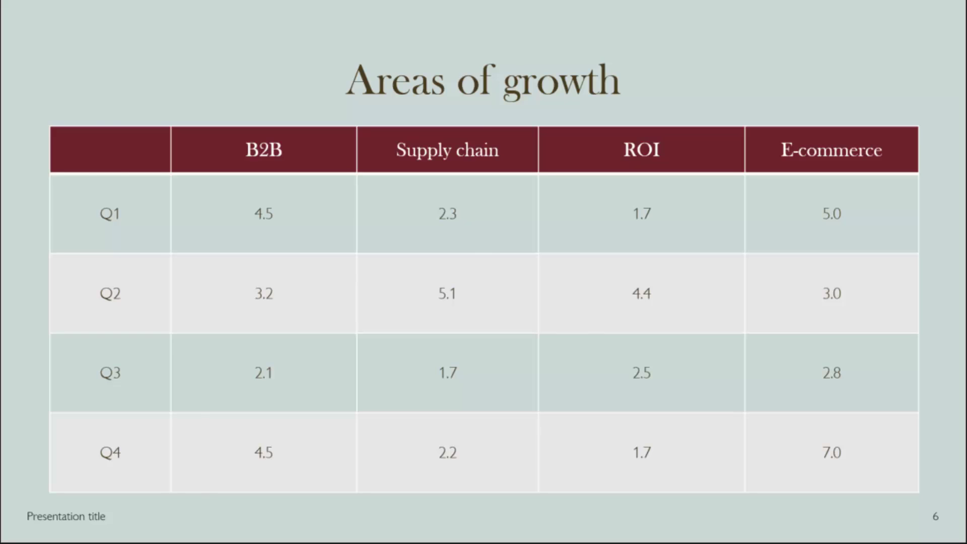
key(Right)
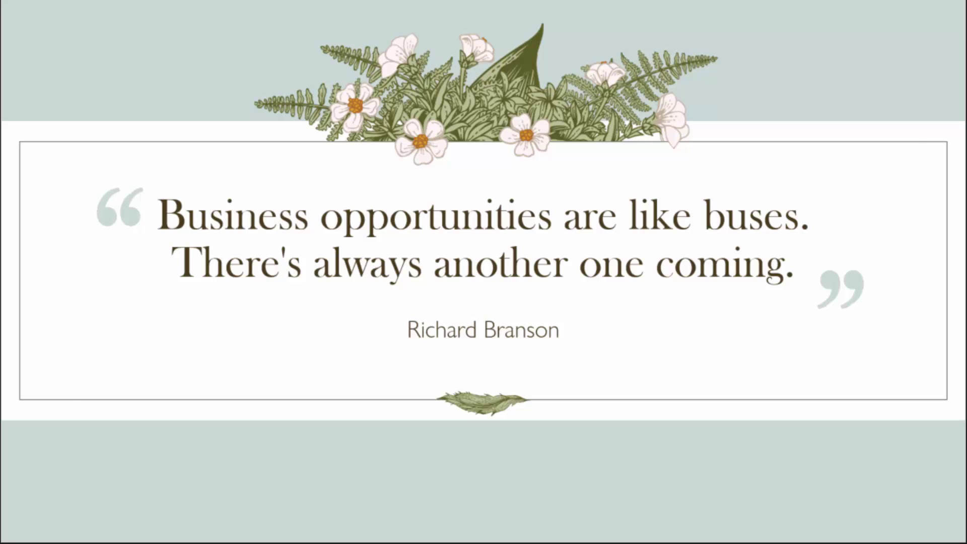
Advance through the team, launch plan, Timeline, focus and Summary slides to the Thank you slide
key(Right)
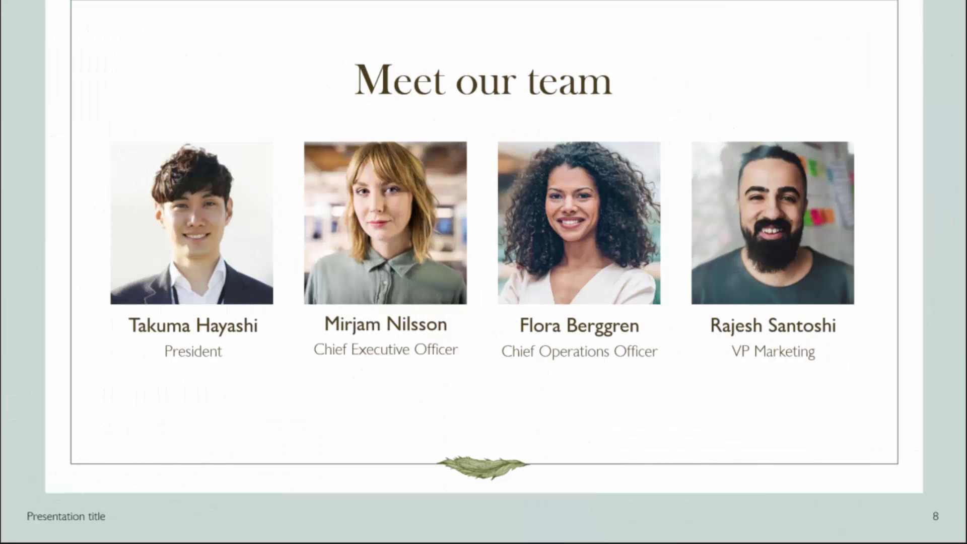
key(Right)
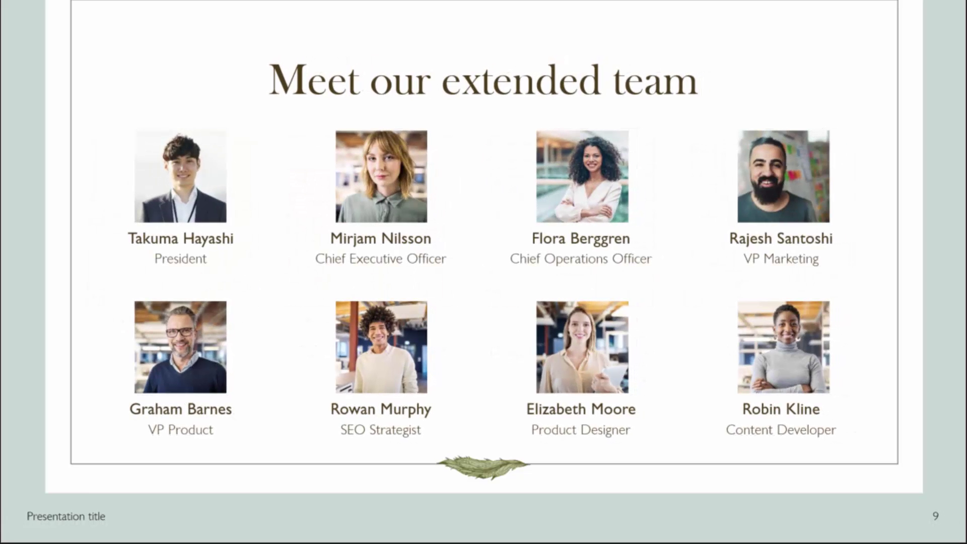
key(Right)
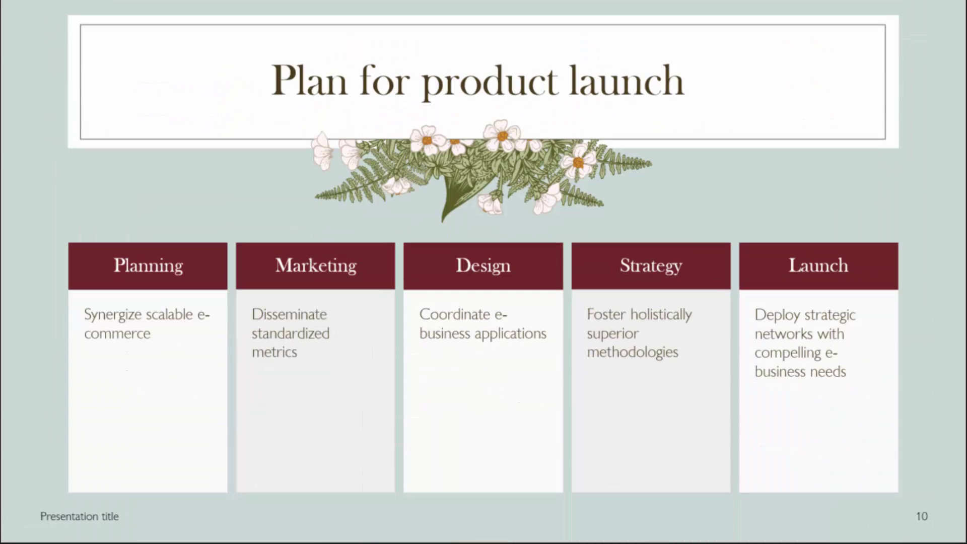
key(Right)
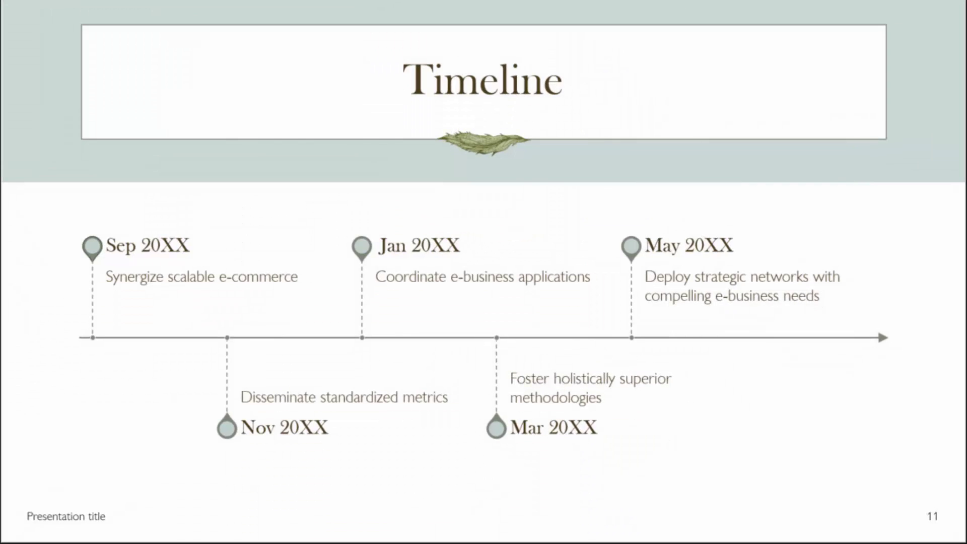
key(Right)
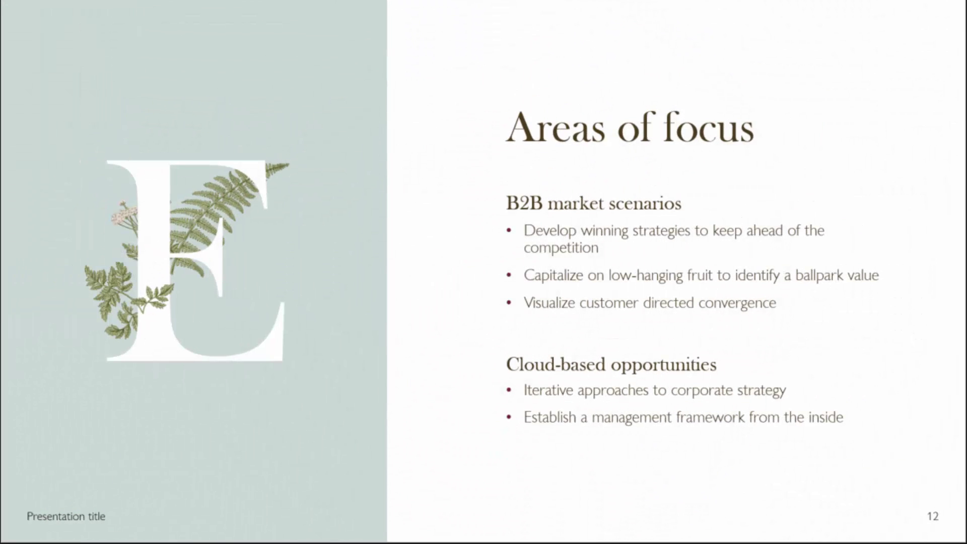
key(Right)
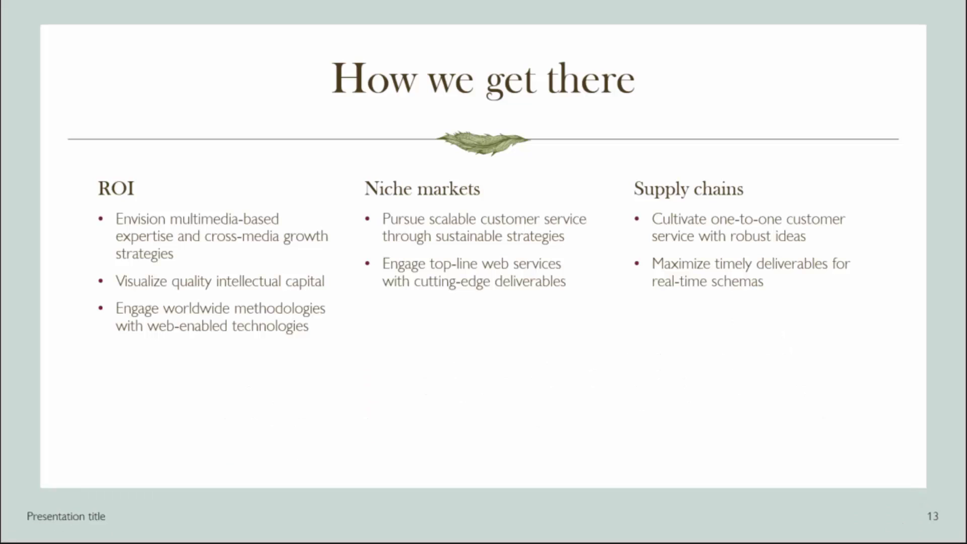
key(Right)
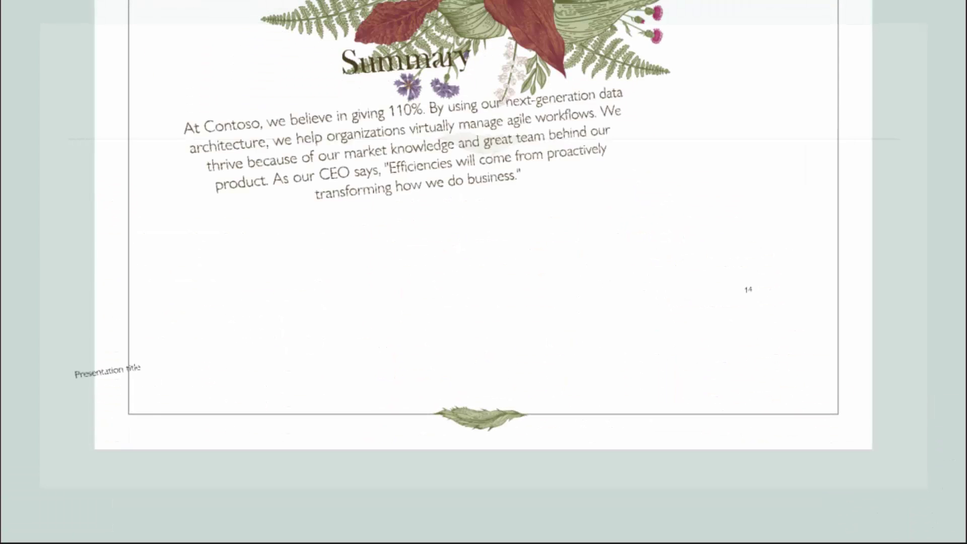
key(Right)
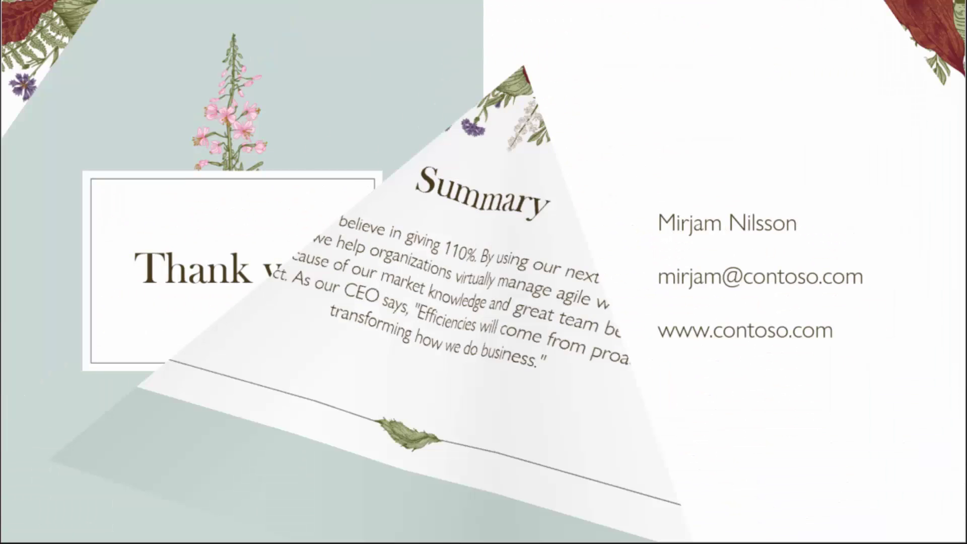